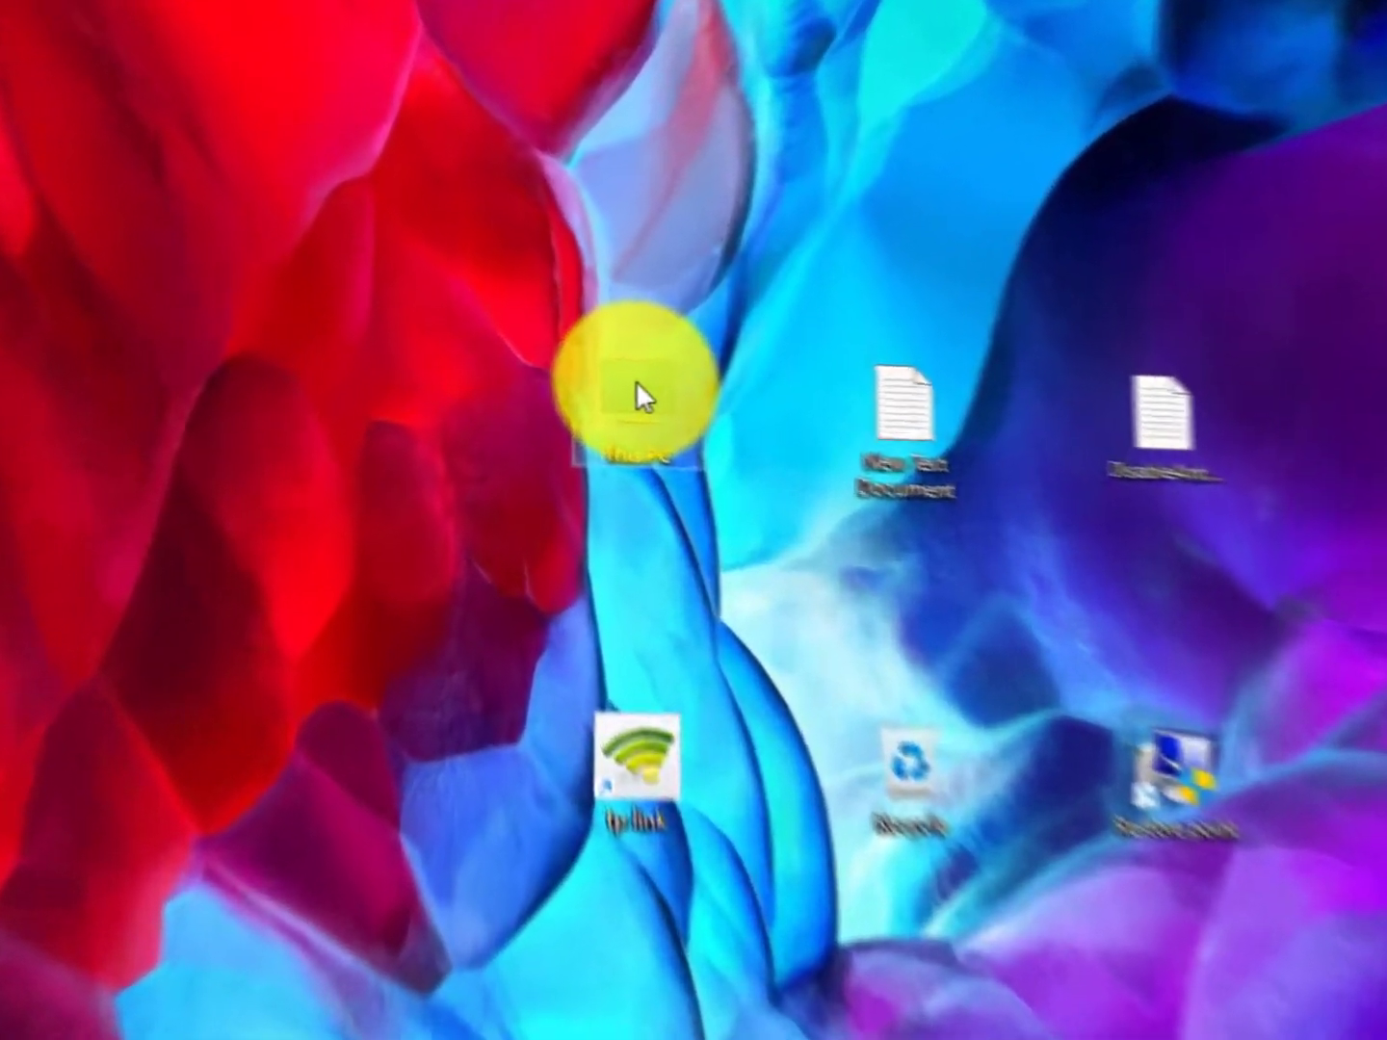
# From This PC's Properties, reach Advanced system settings and the Performance Options Advanced tab
pyautogui.rightClick(666, 401)
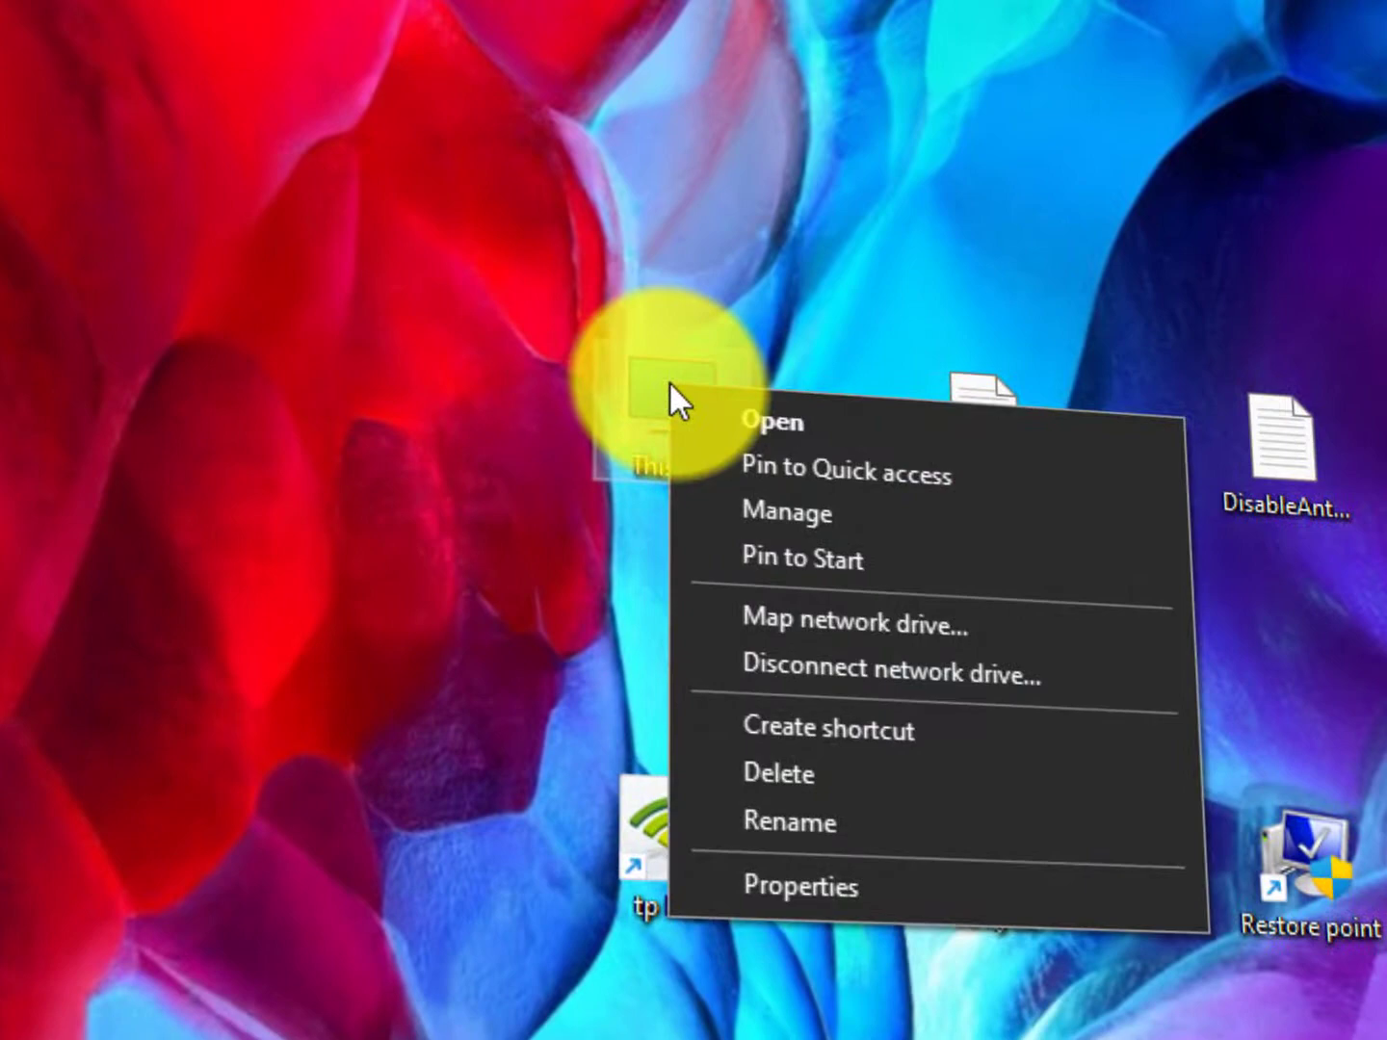
pyautogui.click(823, 880)
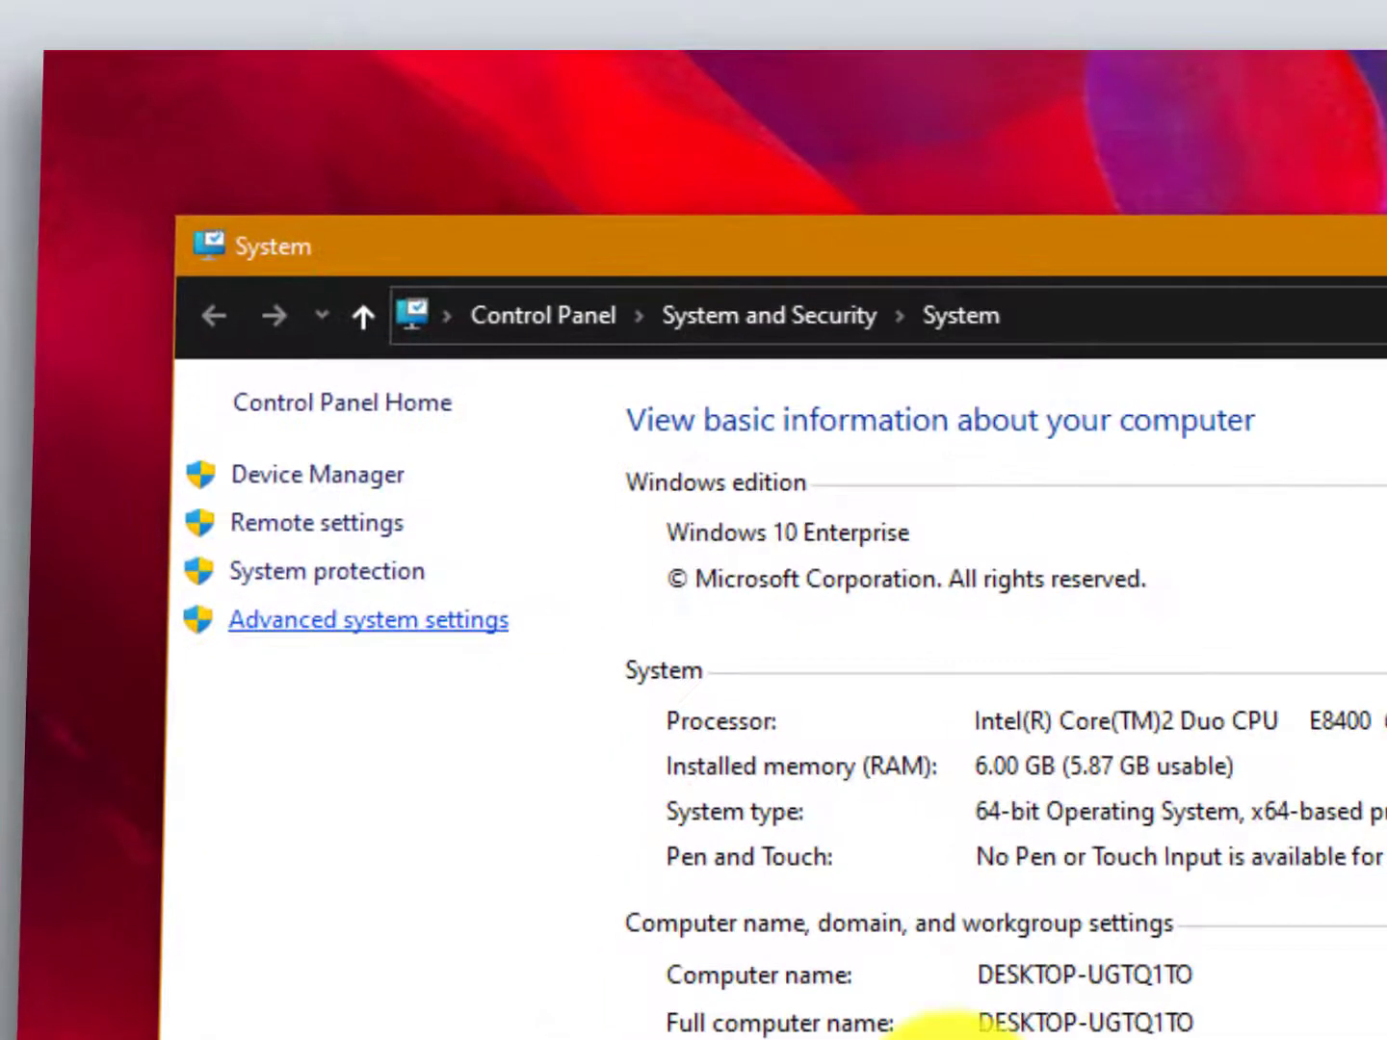
pyautogui.click(438, 623)
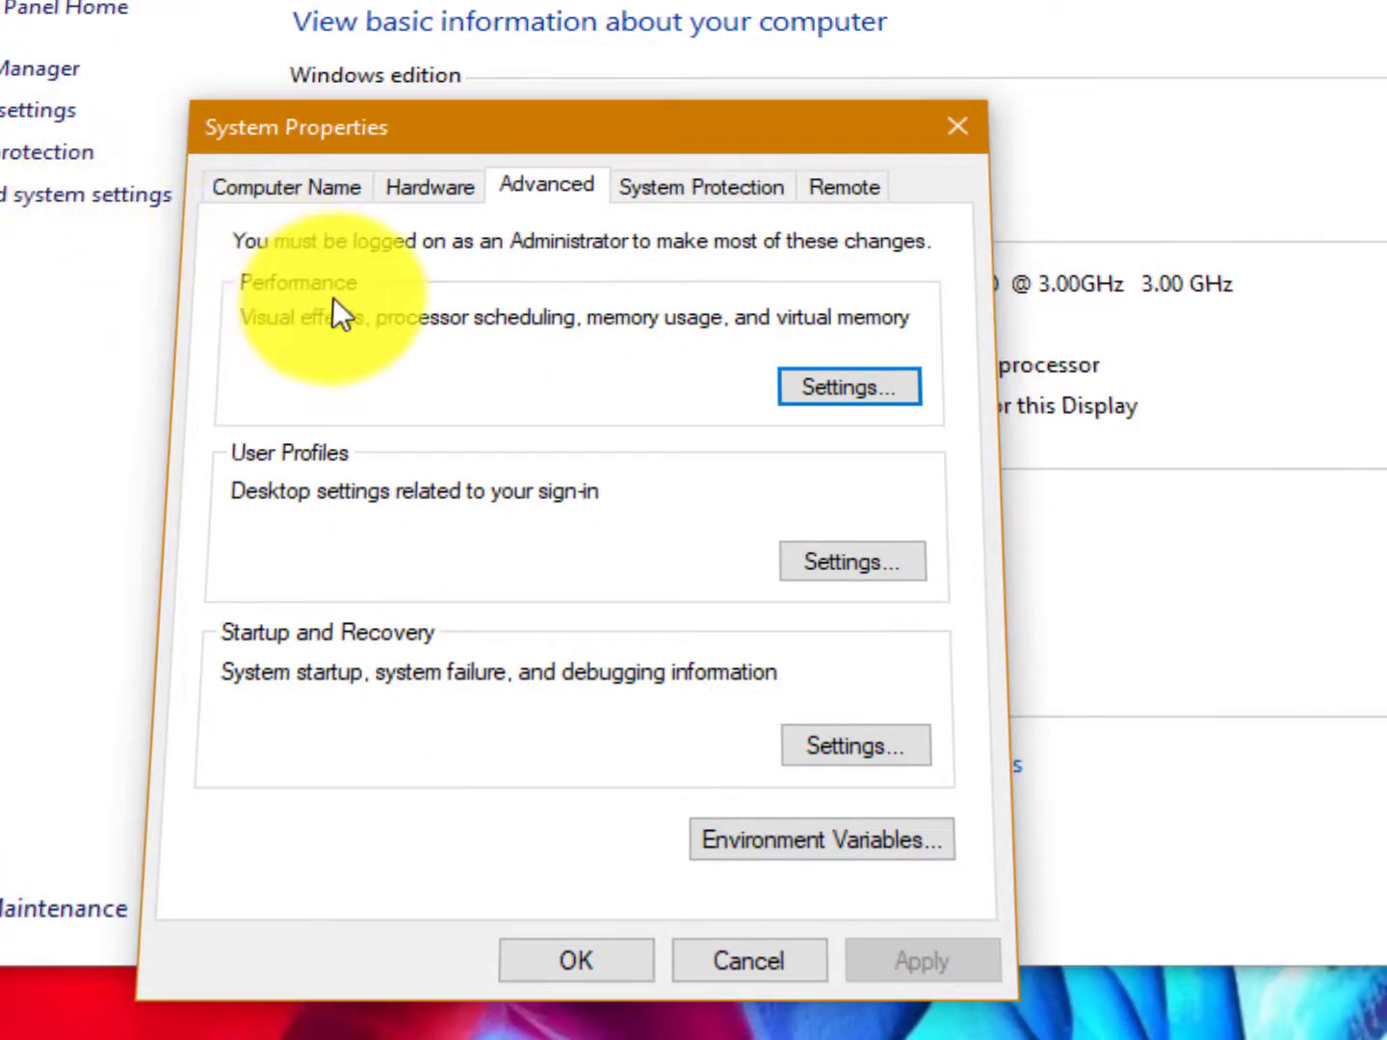
pyautogui.click(862, 393)
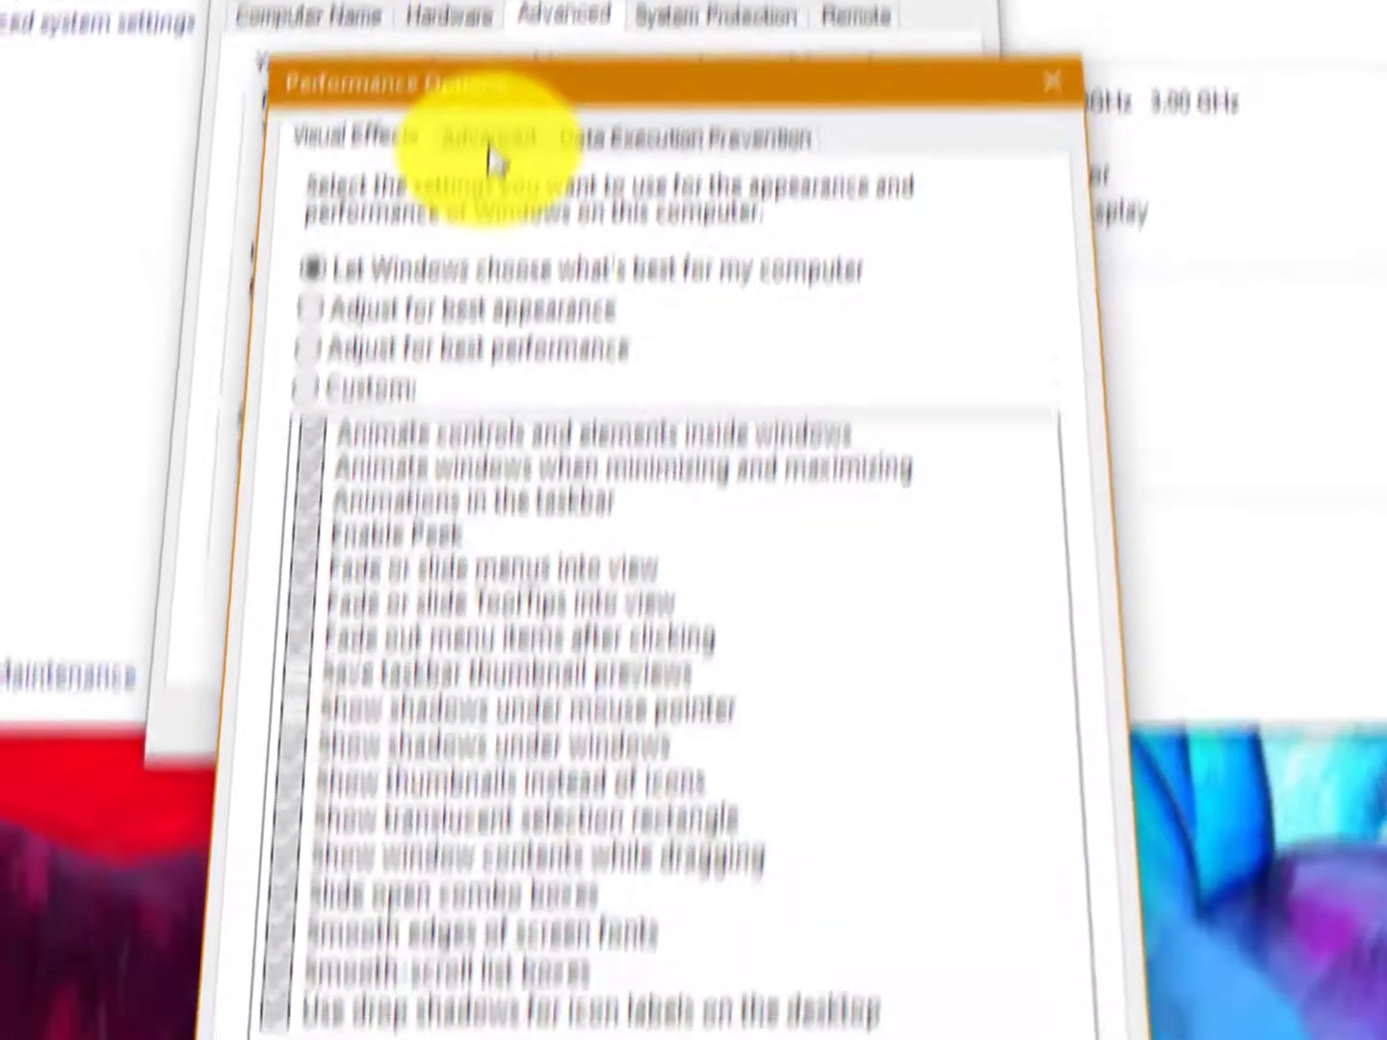
pyautogui.click(471, 328)
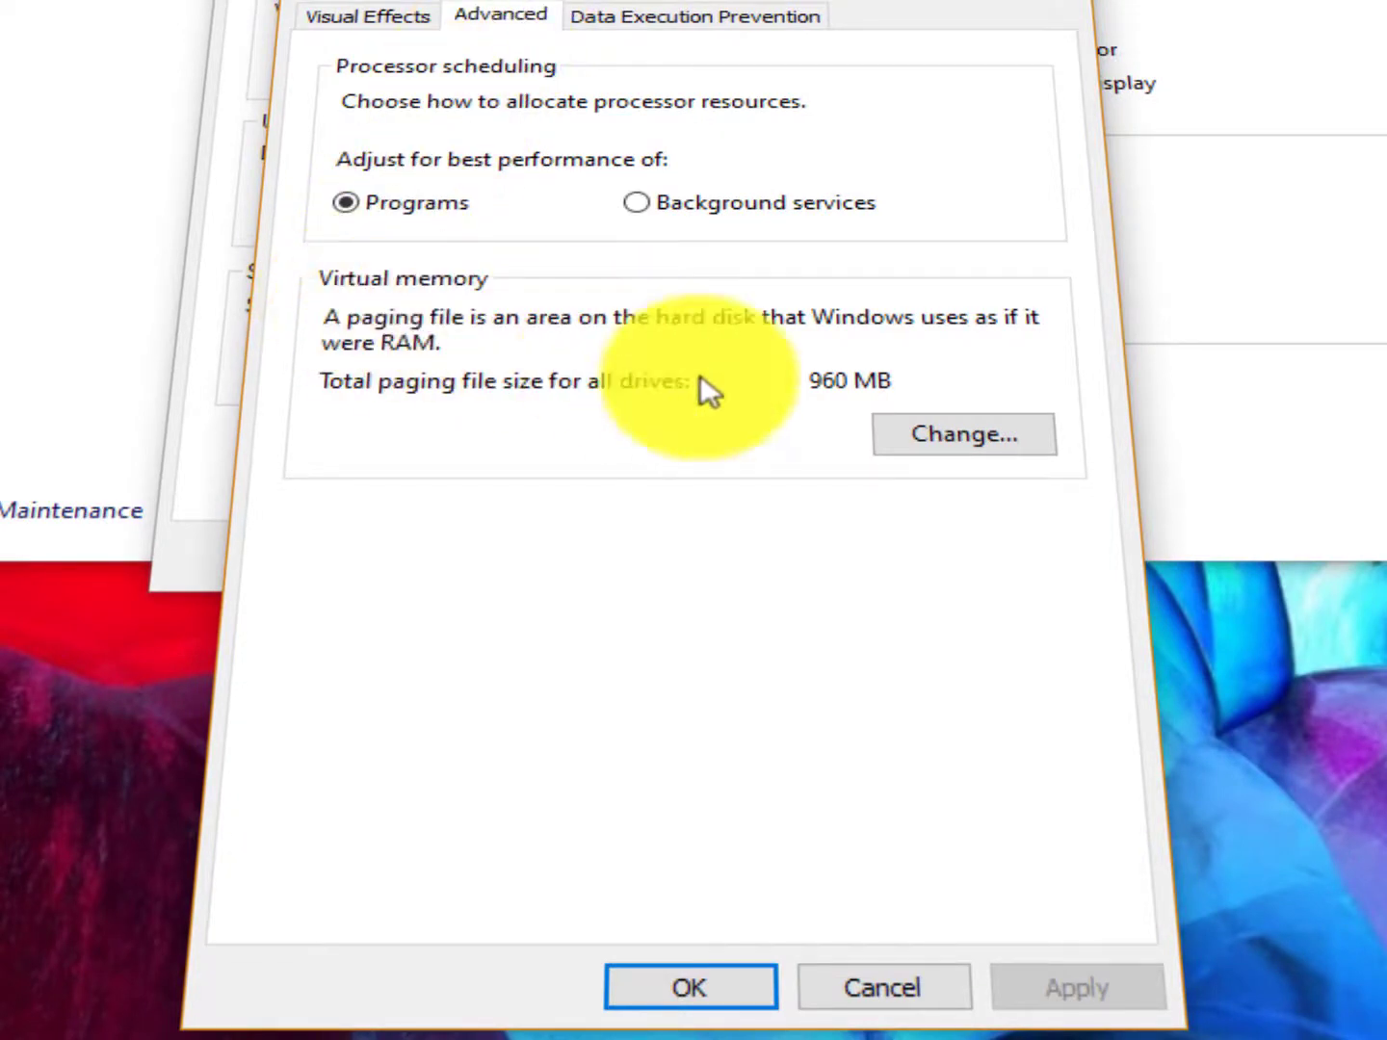
# In Virtual Memory, turn off automatic paging management and choose Custom size for drive C:
pyautogui.click(986, 446)
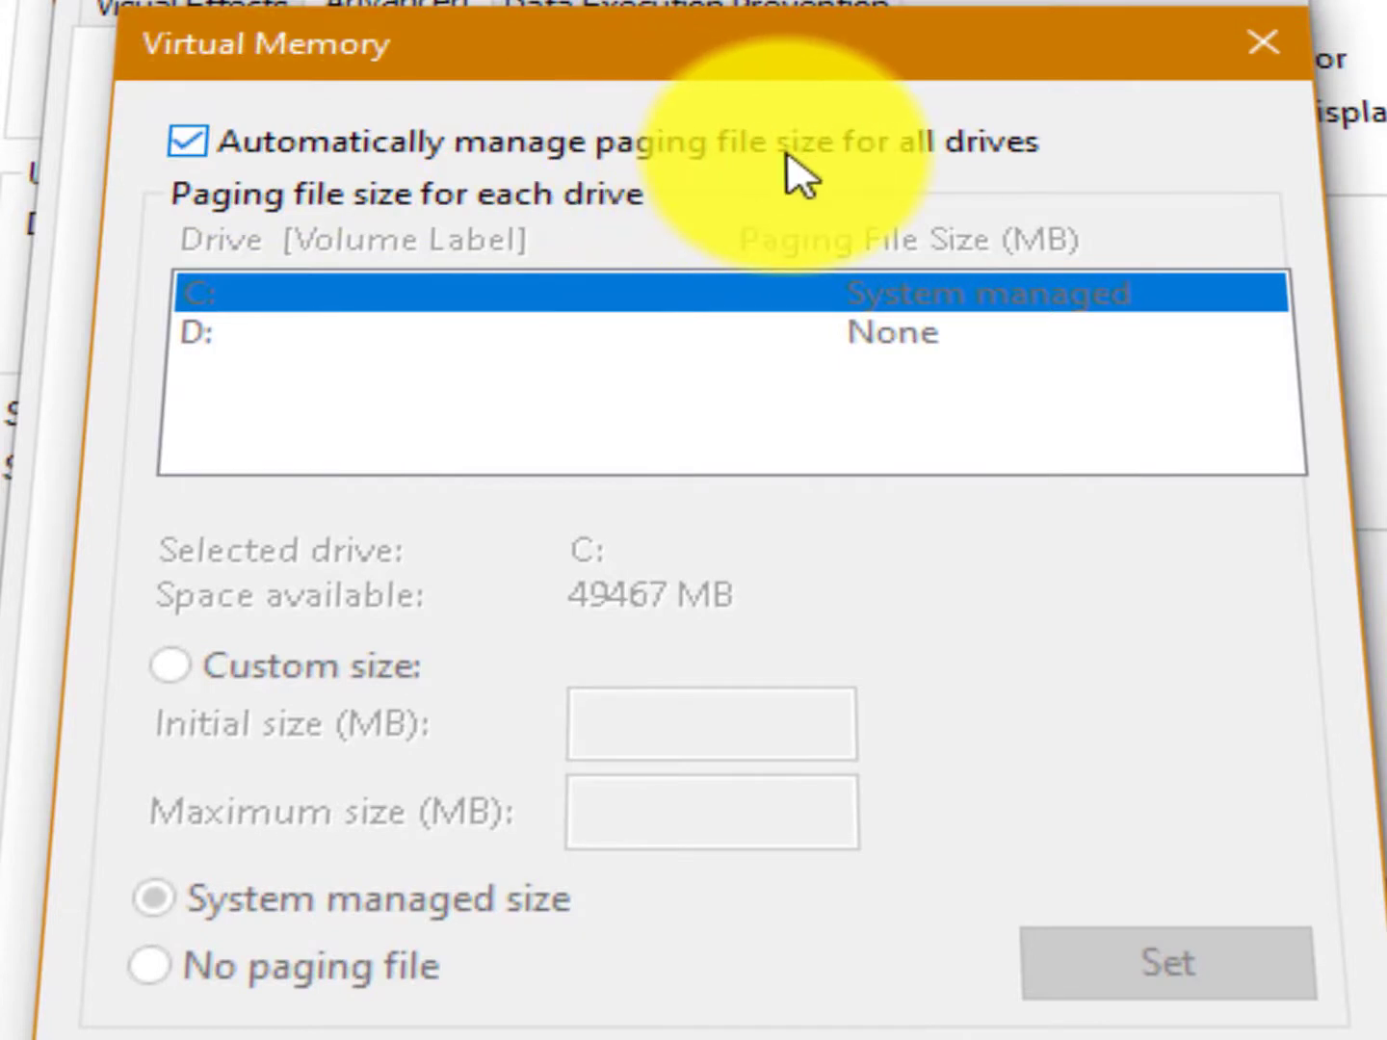
pyautogui.click(183, 149)
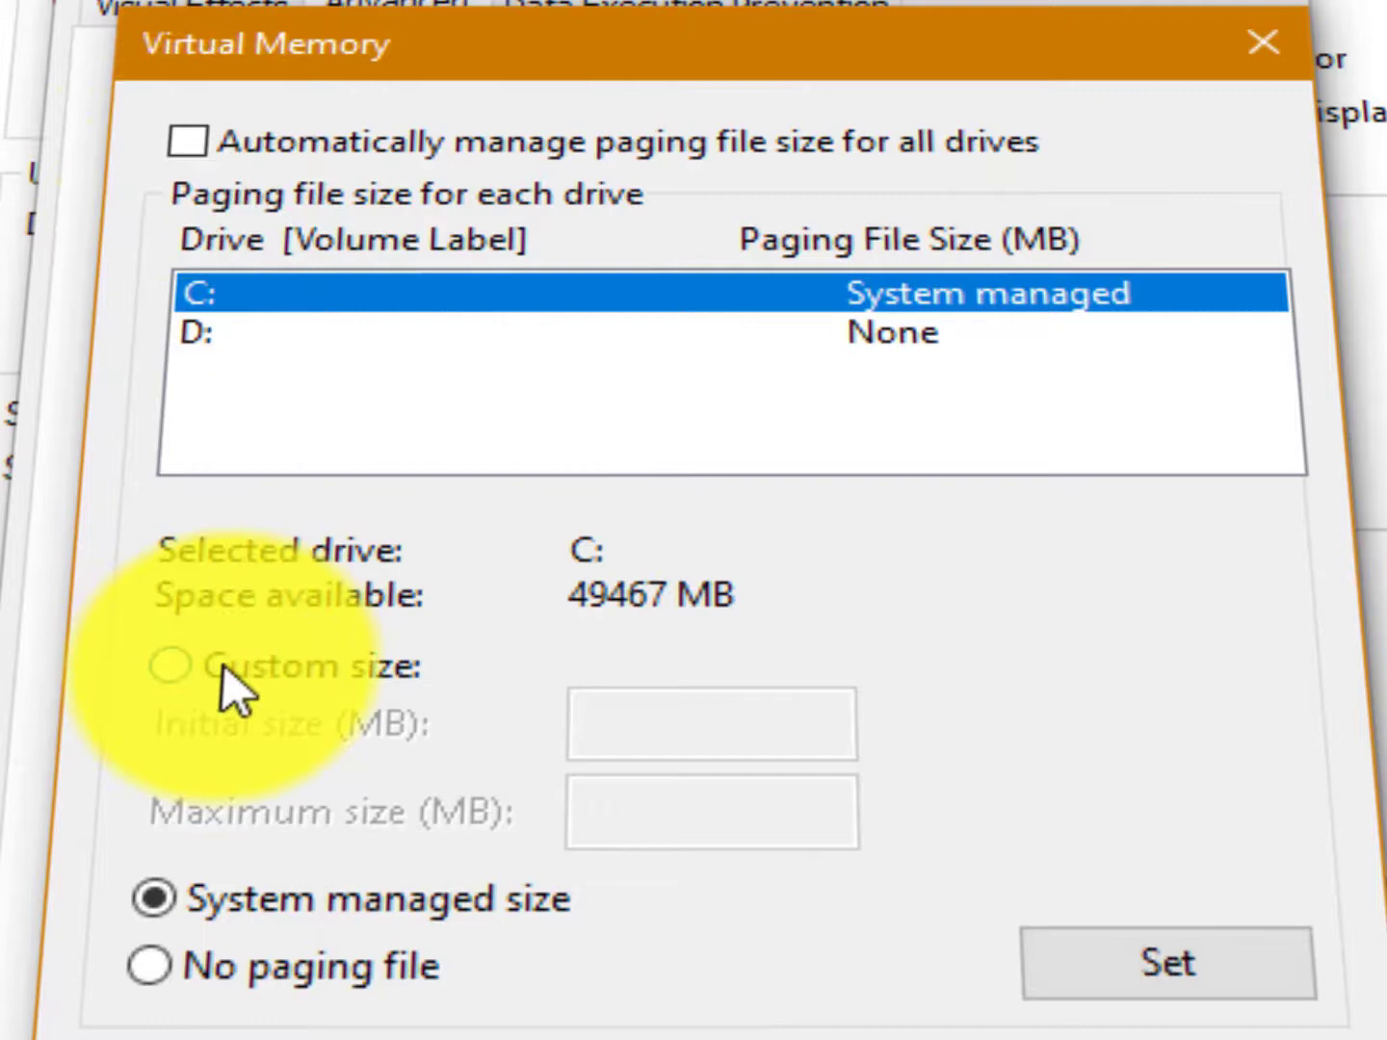
pyautogui.click(224, 663)
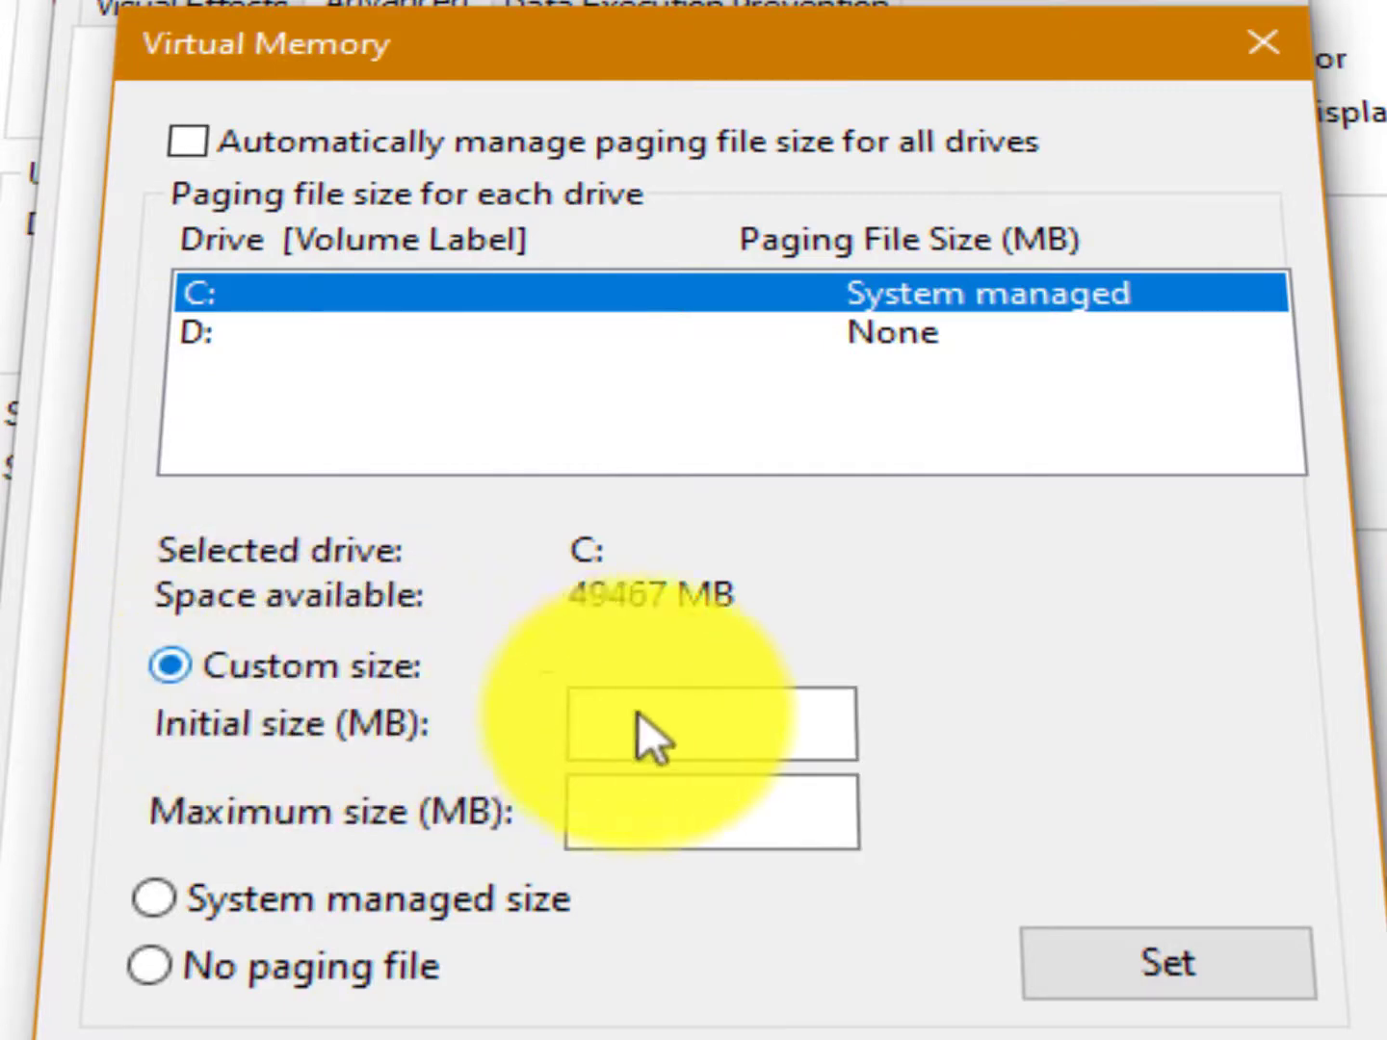
# Place the cursor in the Initial size field ready to enter a value
pyautogui.click(681, 722)
pyautogui.click(699, 815)
pyautogui.click(696, 724)
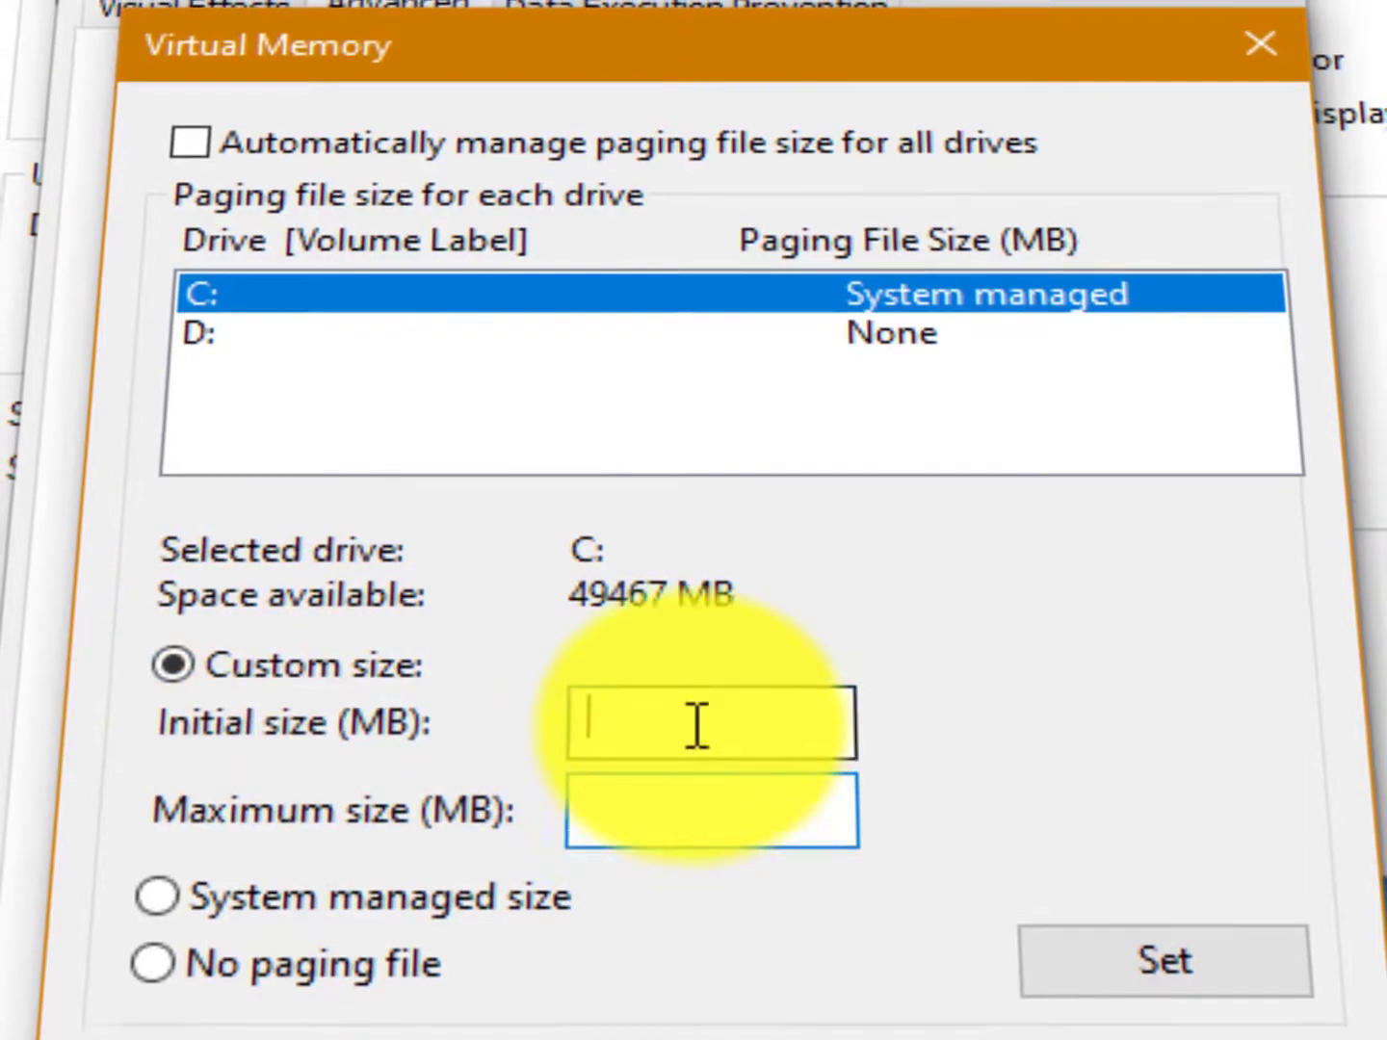
pyautogui.click(706, 791)
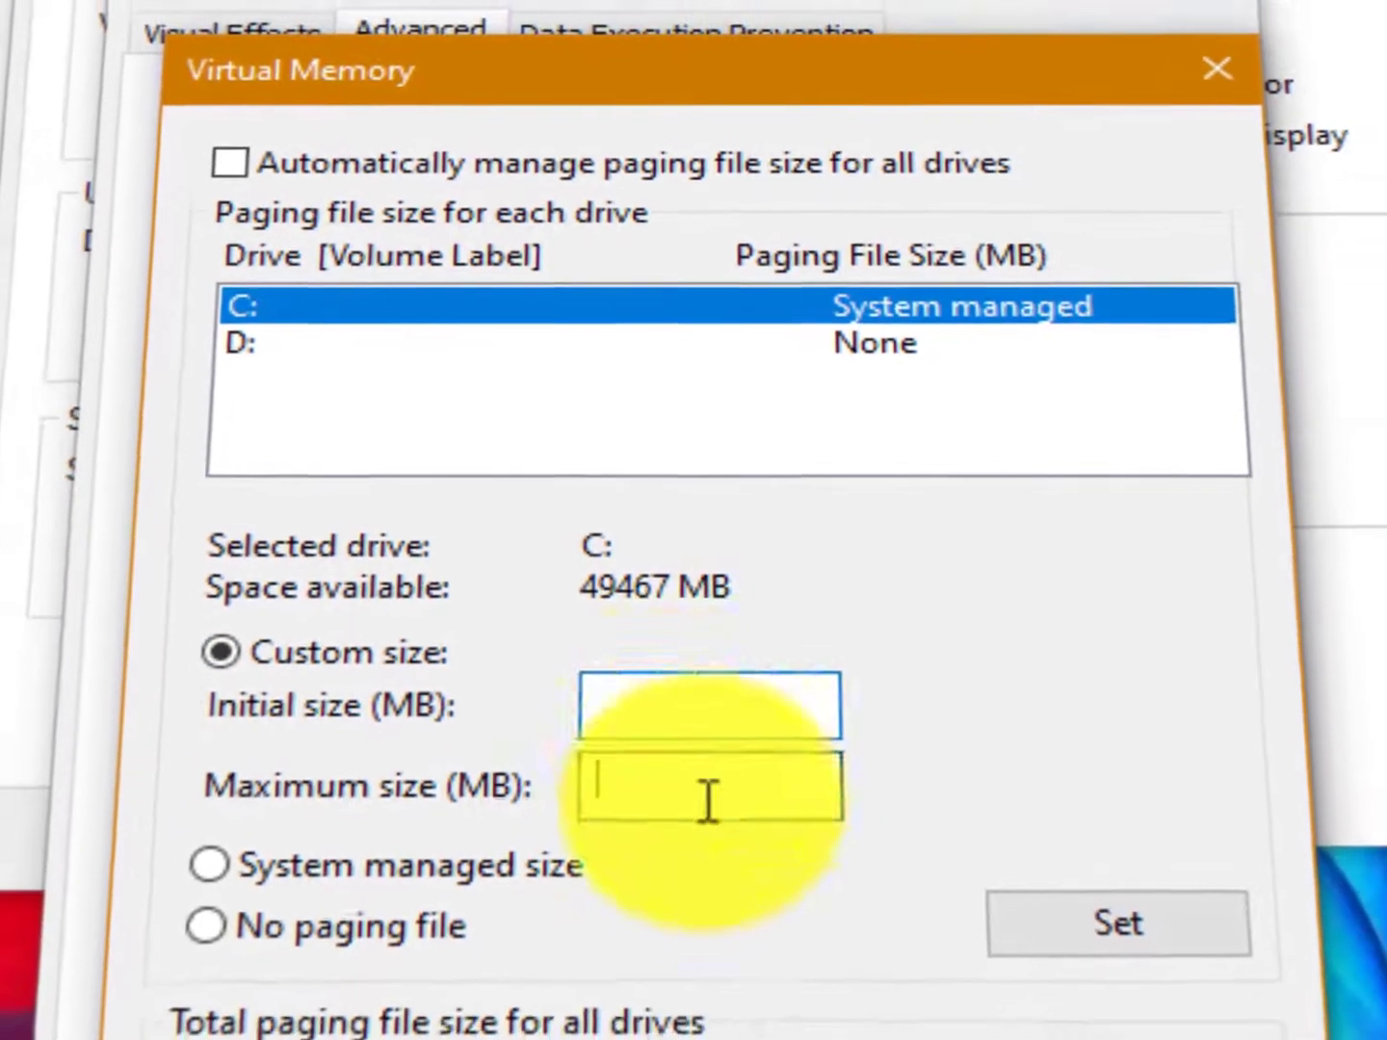
pyautogui.click(623, 694)
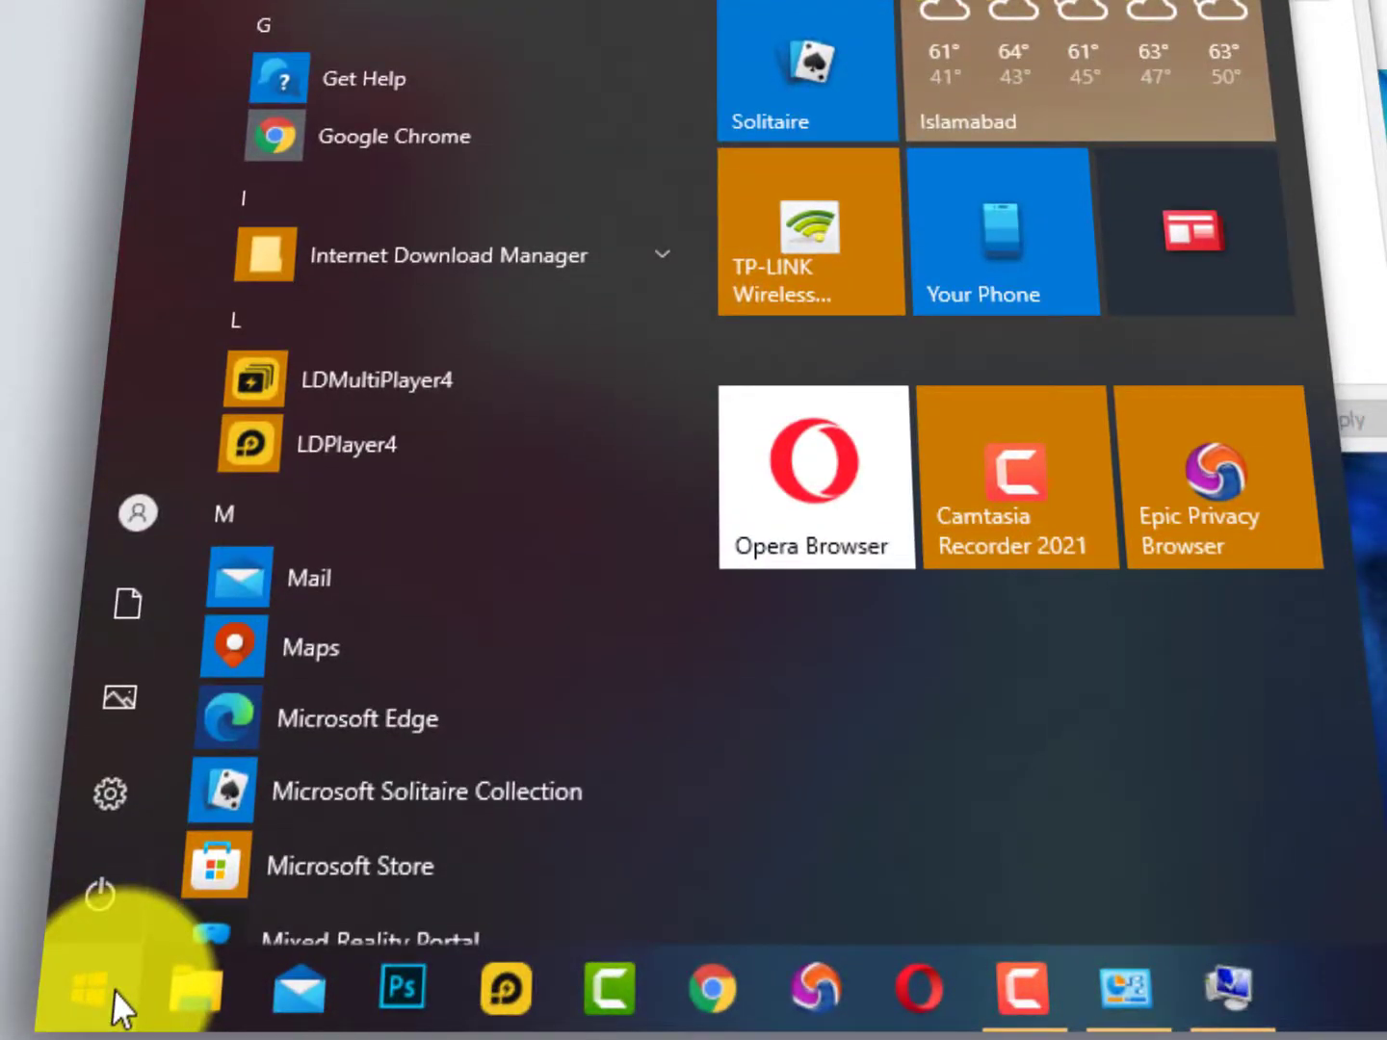
pyautogui.write('cal')
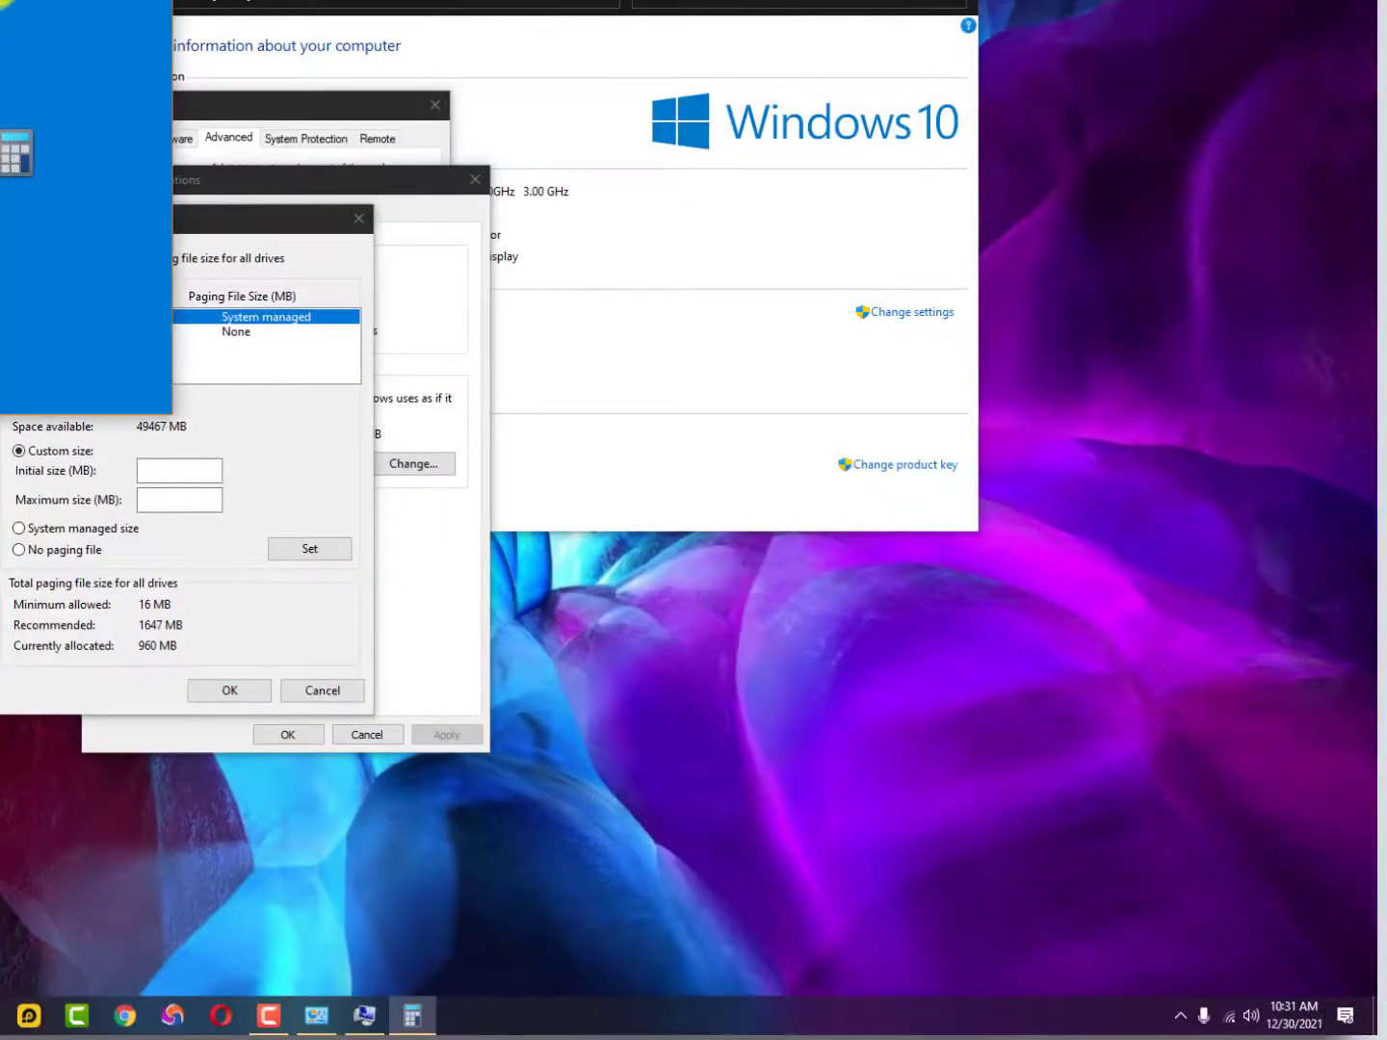
# Move the Calculator window to the upper right beside the Virtual Memory window
pyautogui.moveTo(87, 12); pyautogui.dragTo(743, 73)
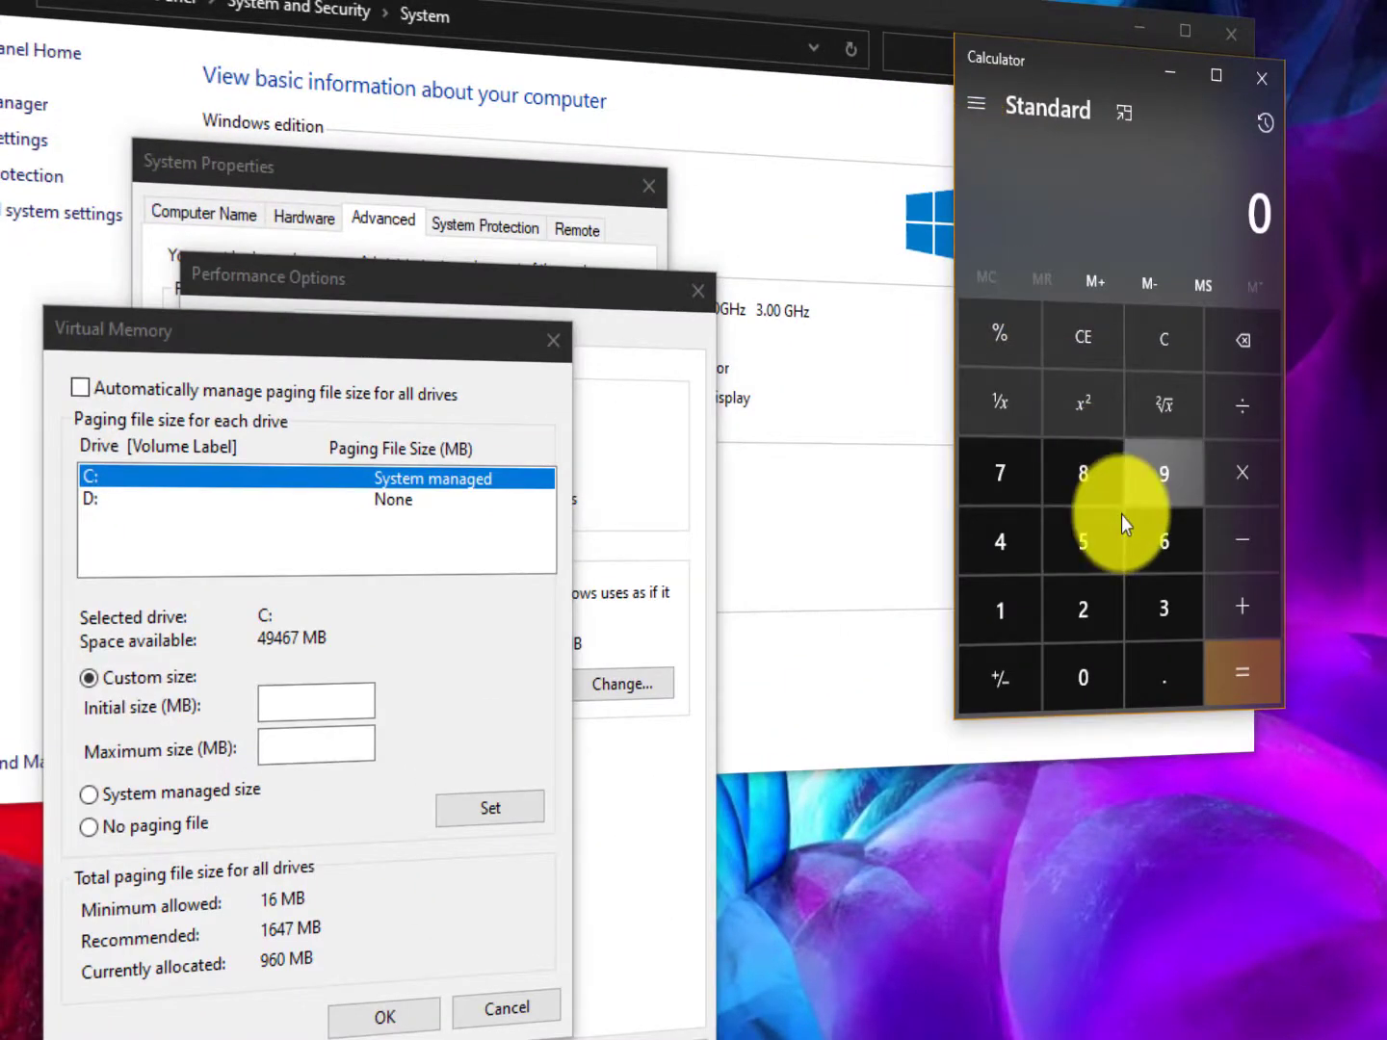
# Compute 6 × 1024 = 6,144 to get the installed RAM in megabytes
pyautogui.click(1159, 547)
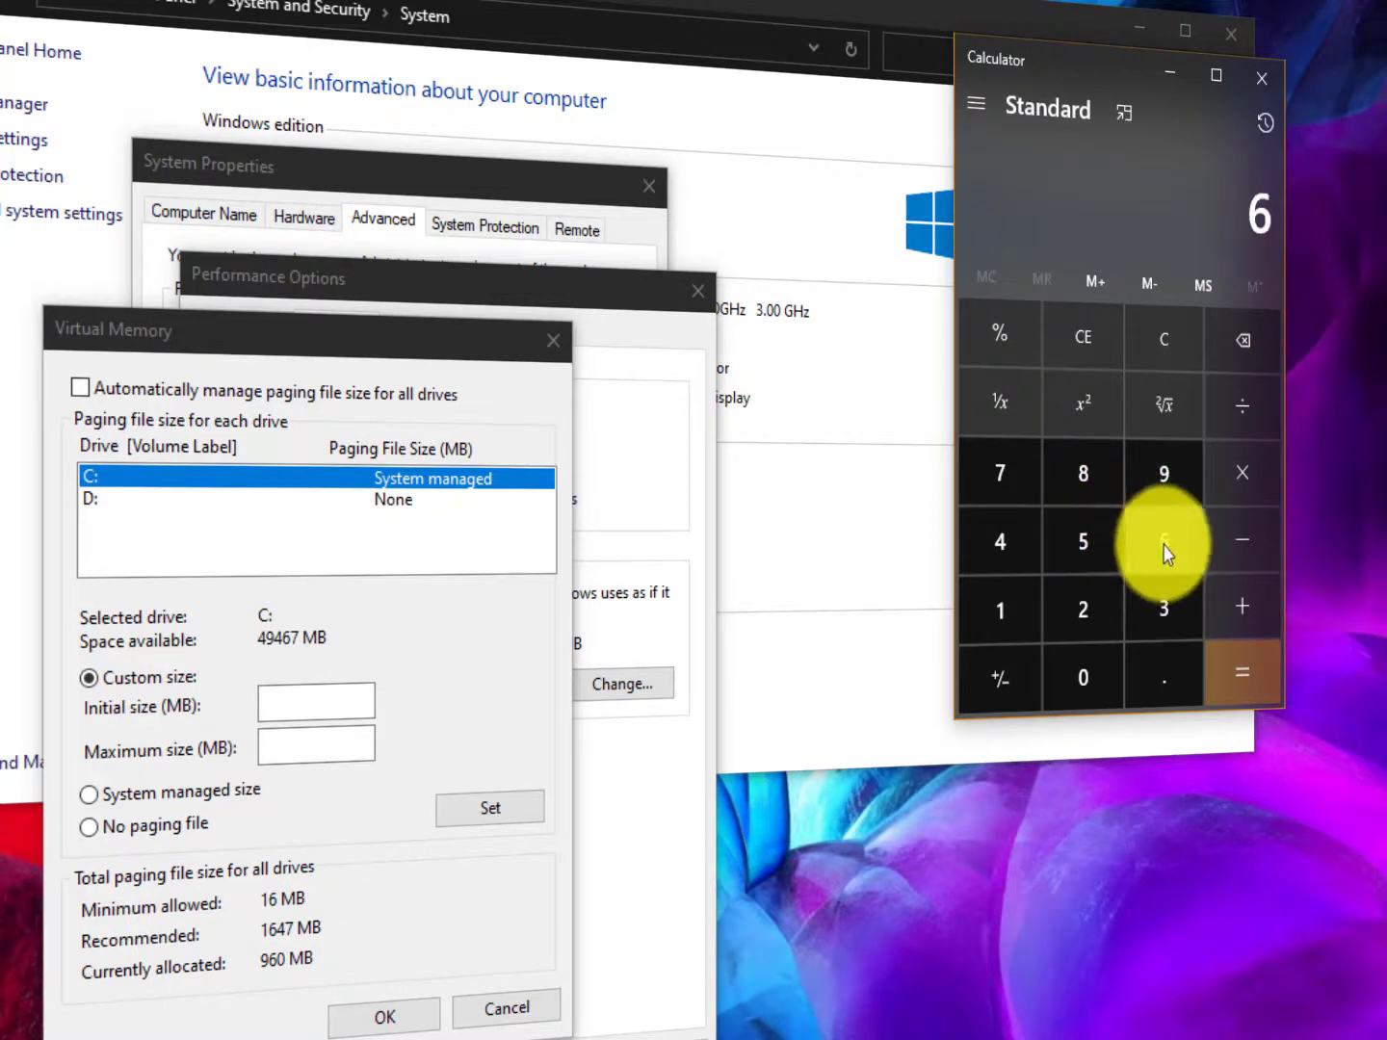
pyautogui.click(1239, 485)
pyautogui.click(986, 612)
pyautogui.click(1086, 693)
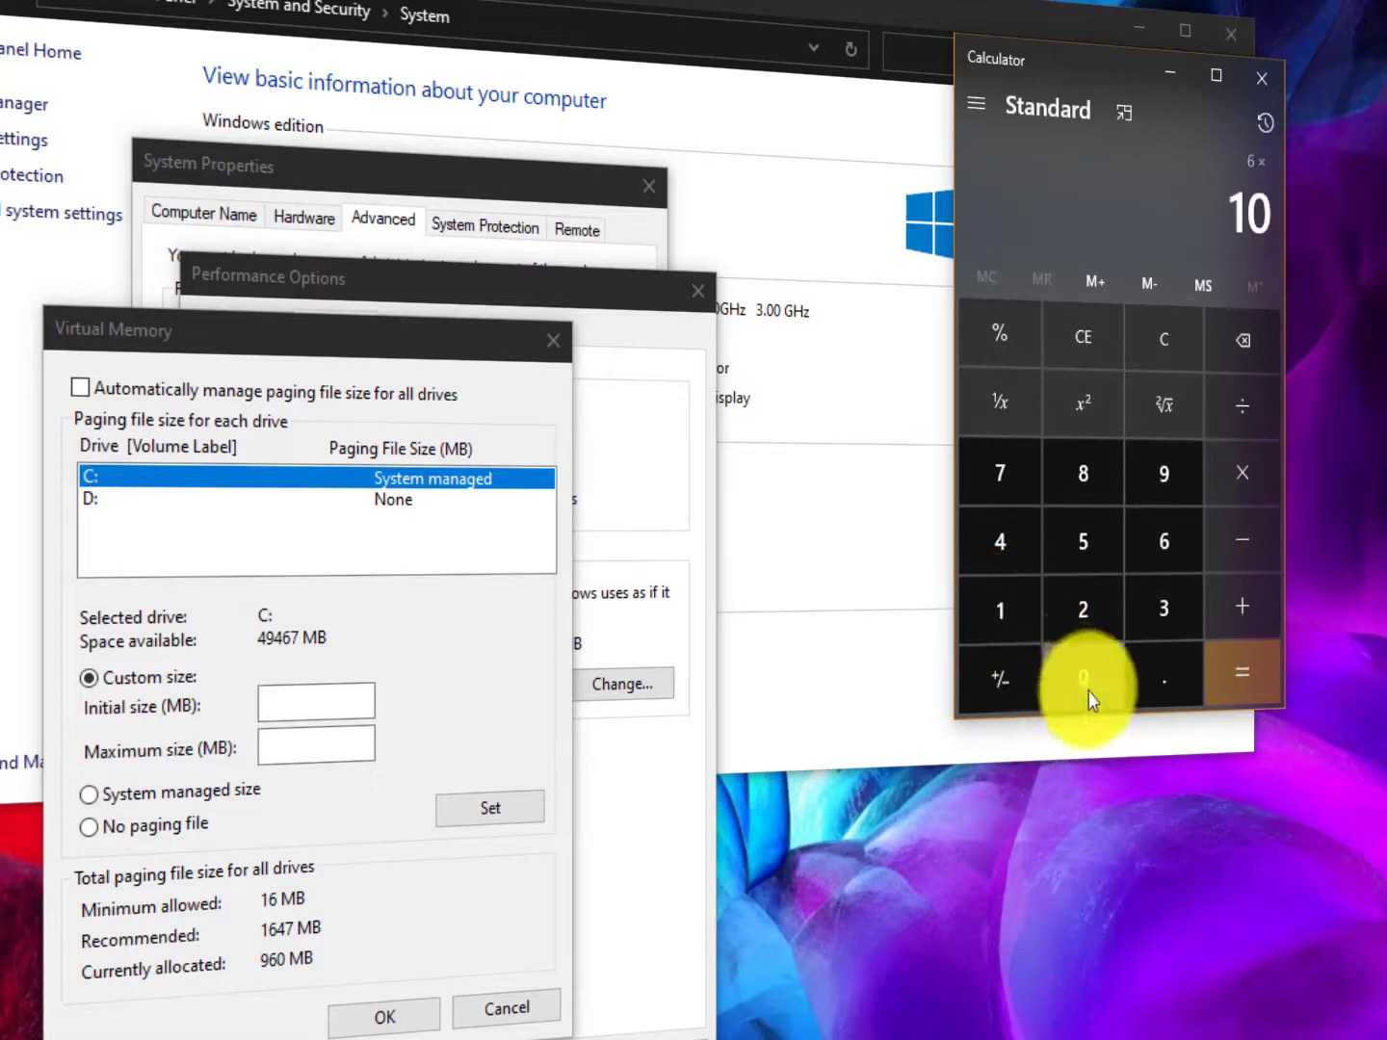
pyautogui.click(1083, 612)
pyautogui.click(999, 542)
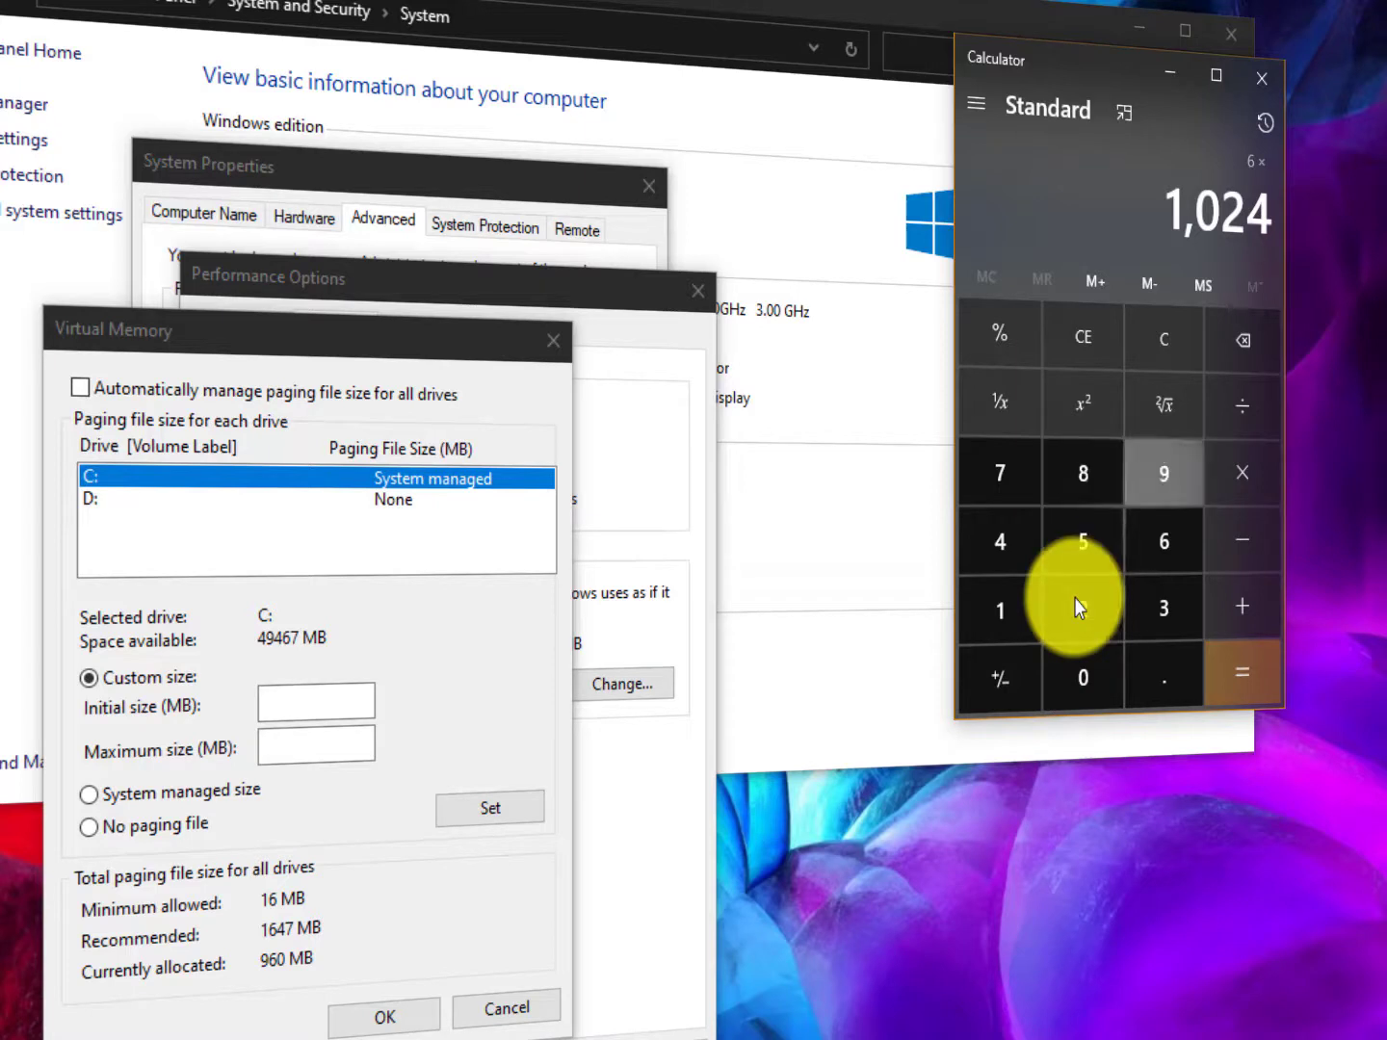
pyautogui.click(1244, 675)
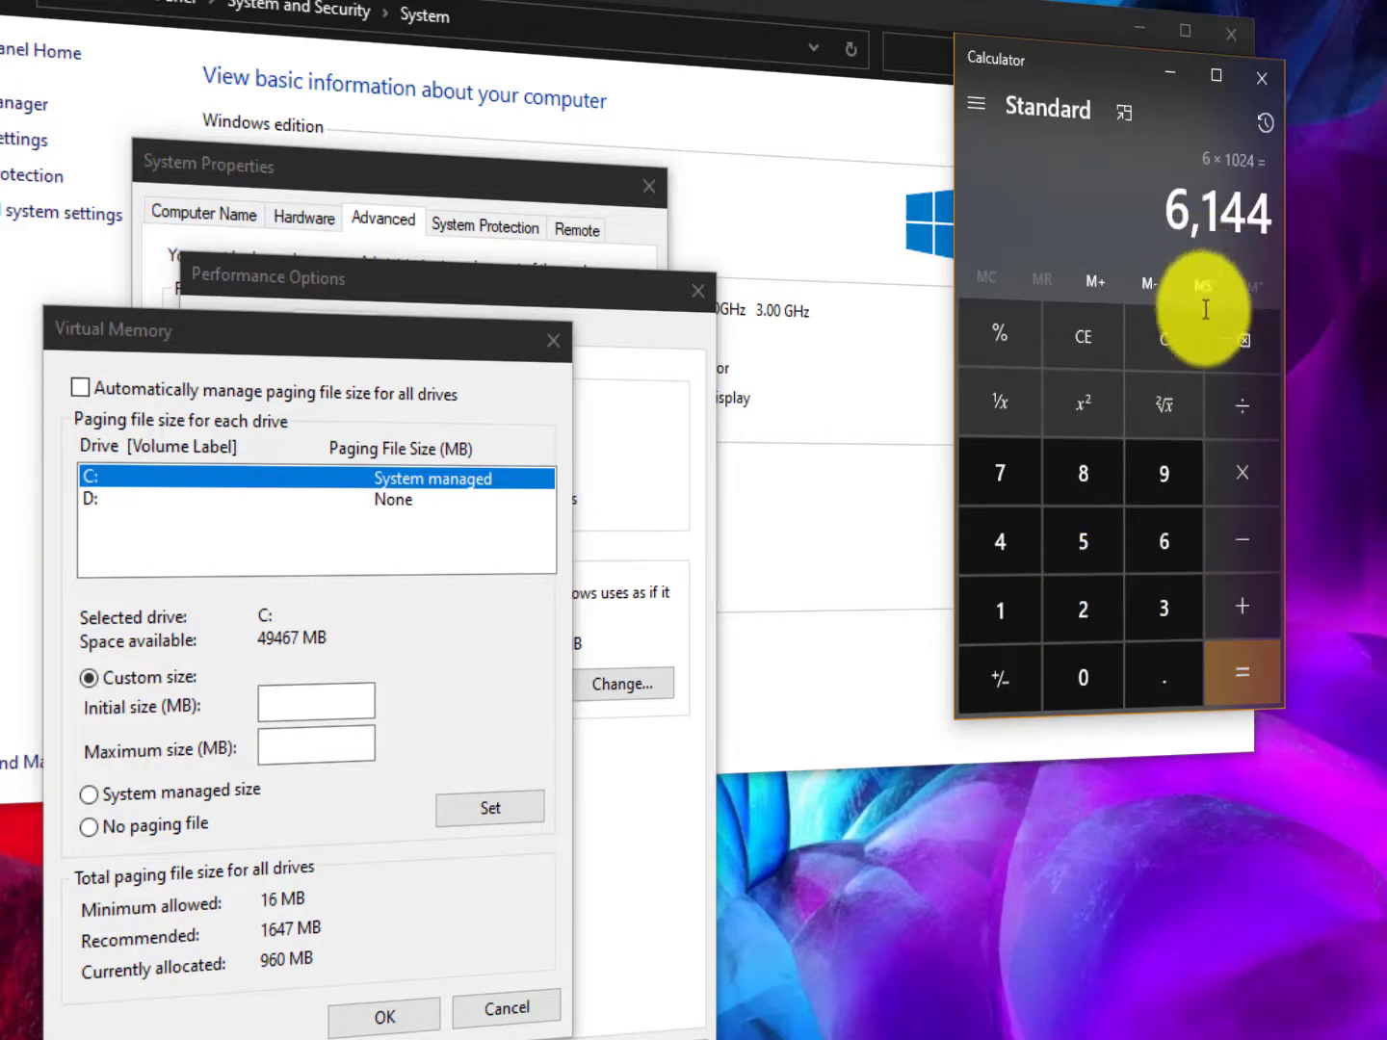
# Multiply 6,144 by 1.5 to get 9,216 and select the result for copying
pyautogui.click(1245, 485)
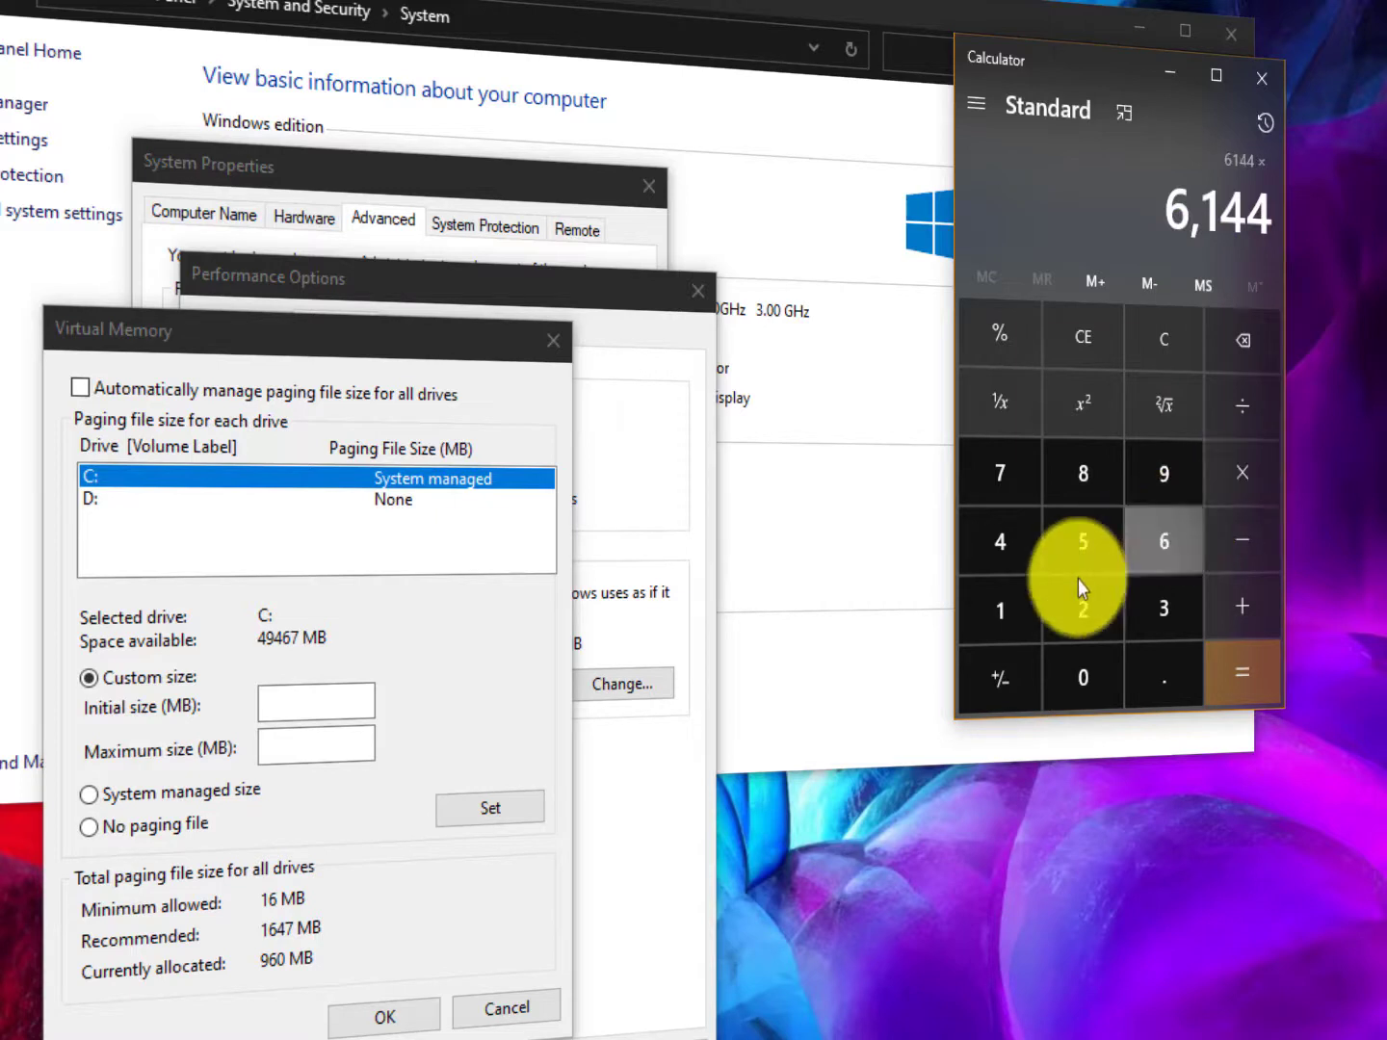
pyautogui.click(1002, 622)
pyautogui.click(1166, 694)
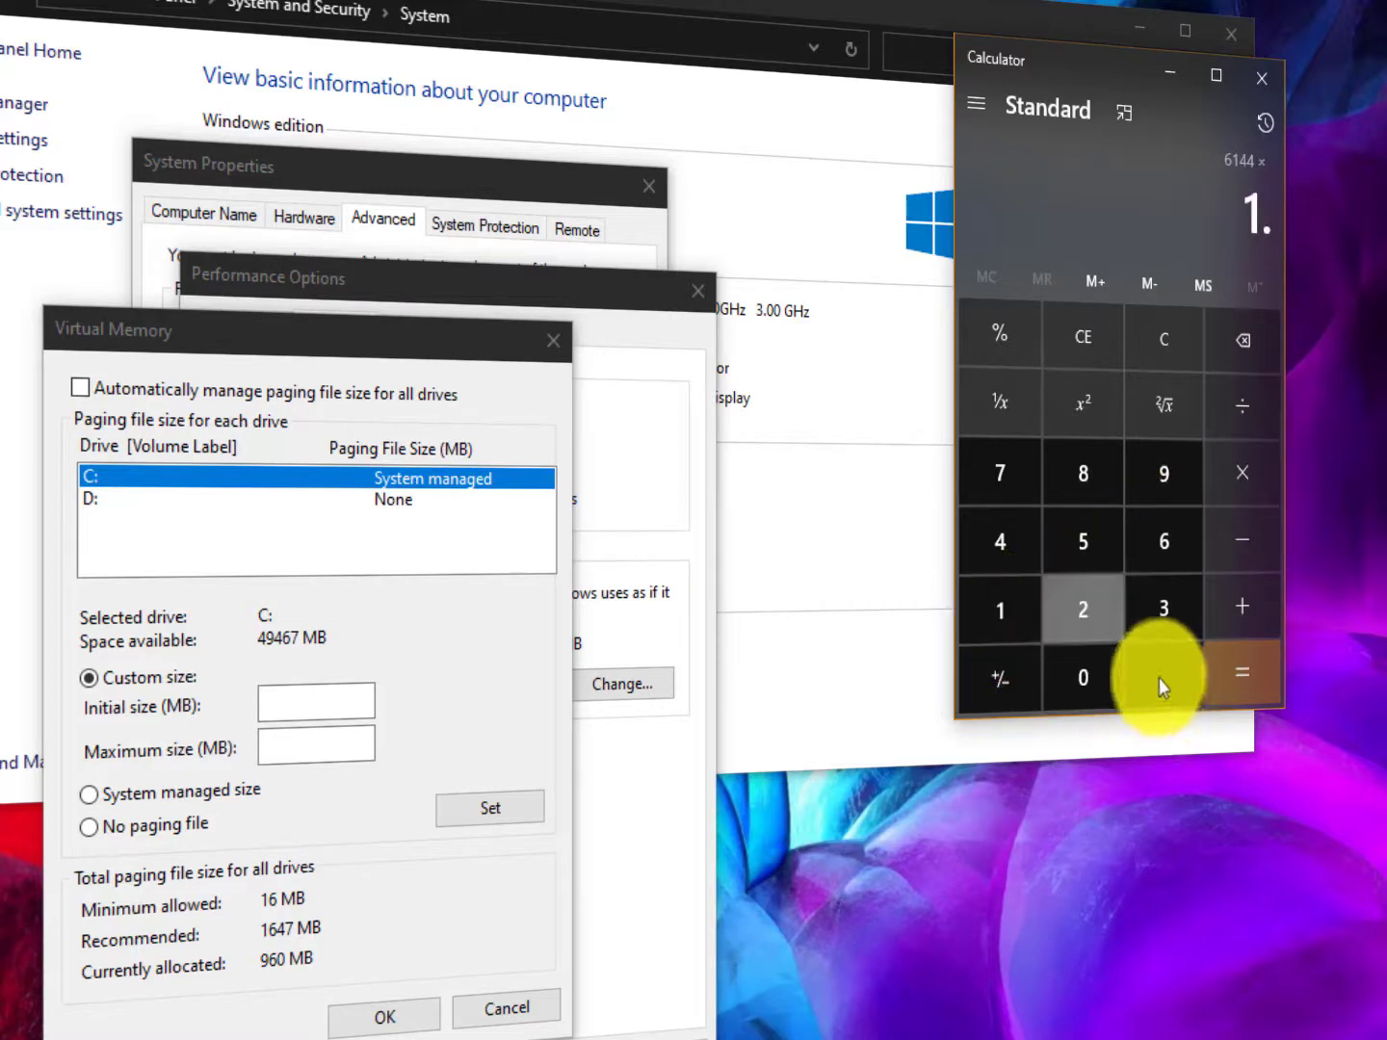
pyautogui.click(1088, 555)
pyautogui.click(1240, 677)
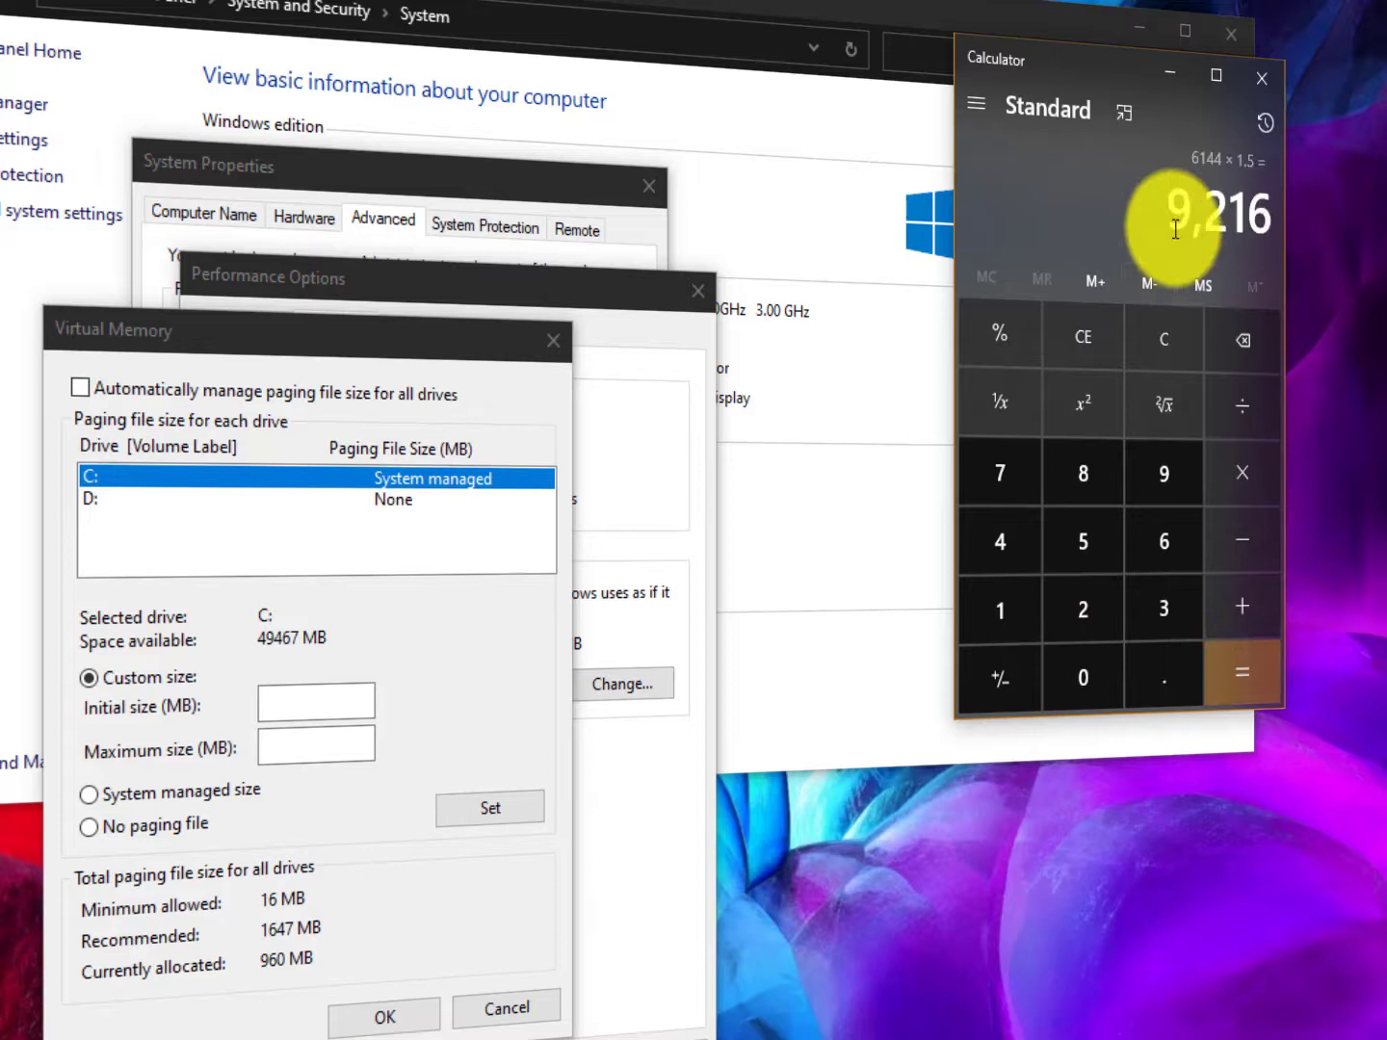
pyautogui.click(1246, 217)
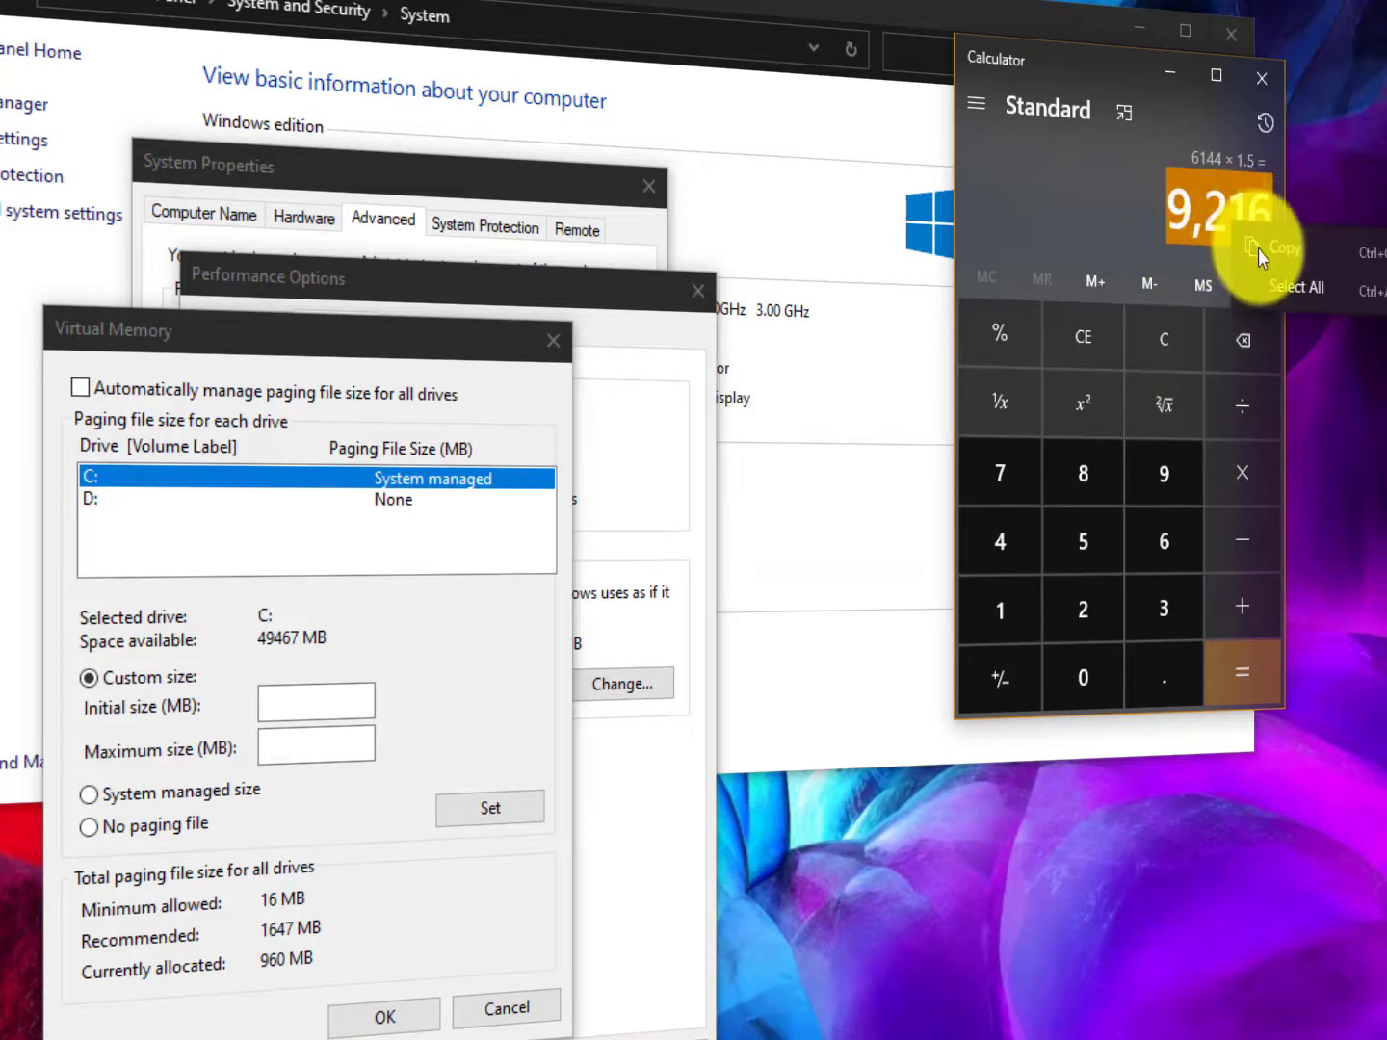
# Paste 9,216 as the Initial size for C: and reset Calculator to start again with 6
pyautogui.click(274, 699)
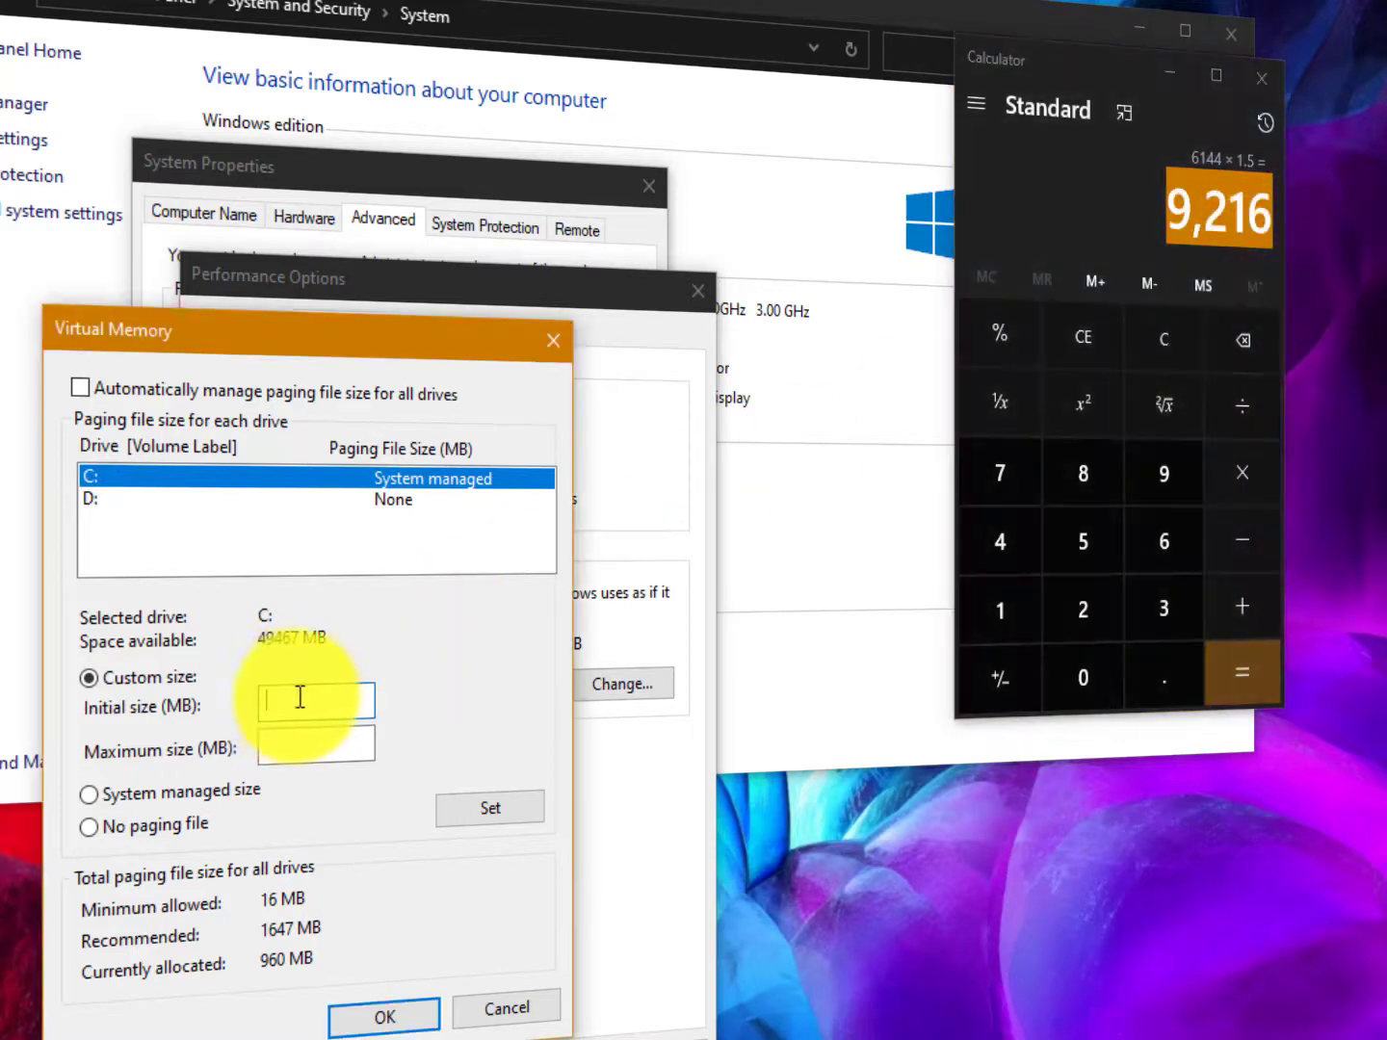
pyautogui.rightClick(299, 694)
pyautogui.click(385, 819)
pyautogui.click(314, 748)
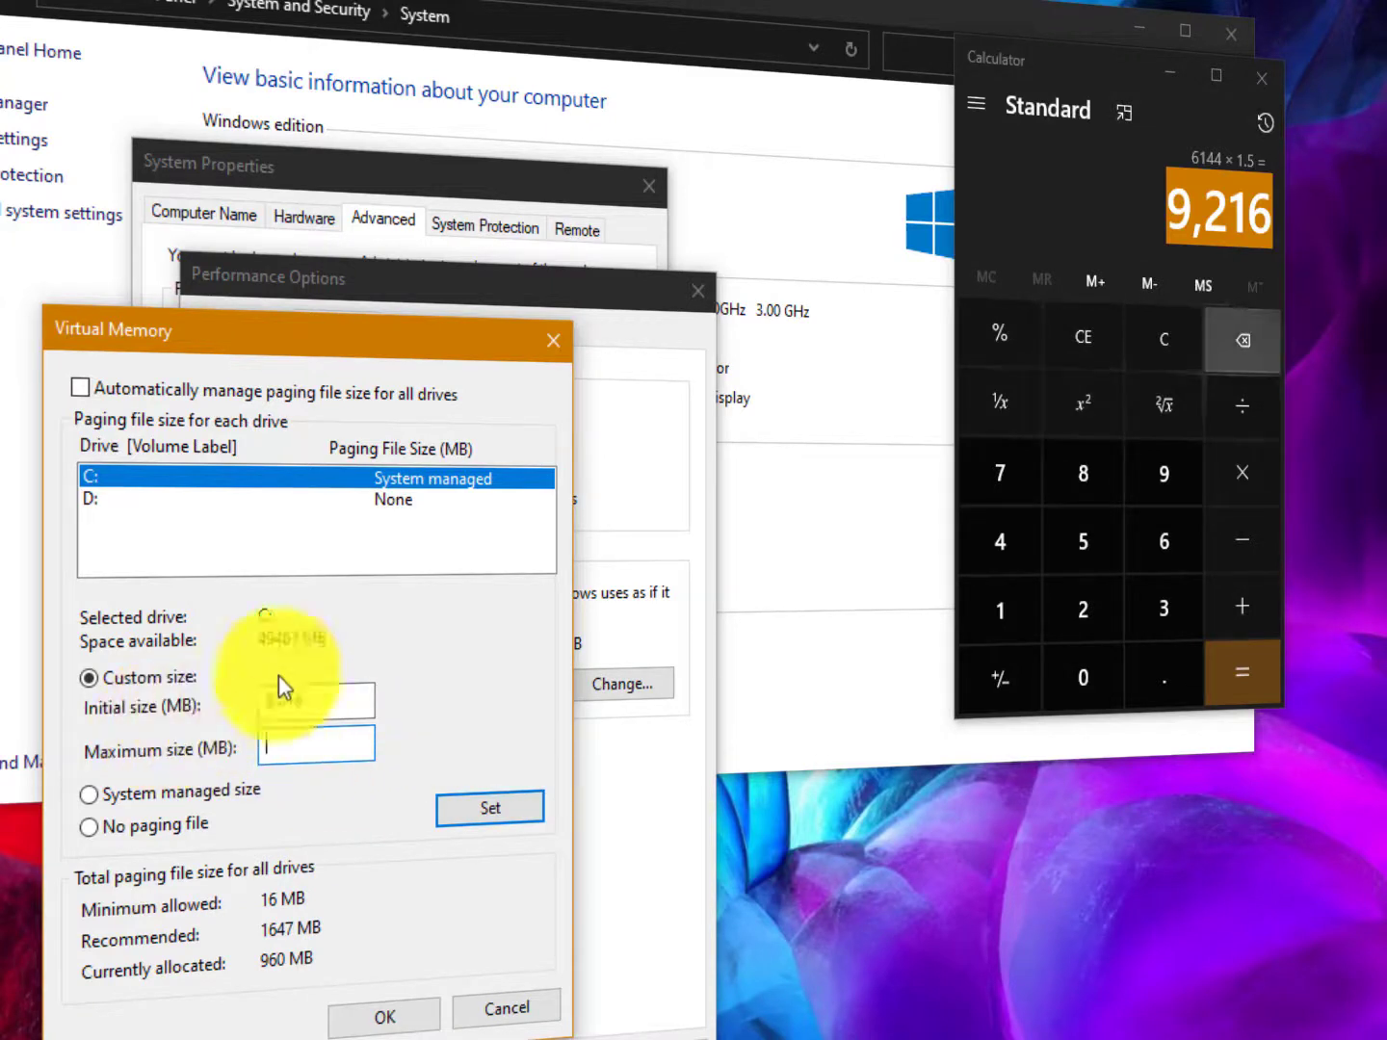
pyautogui.click(1109, 334)
pyautogui.click(1275, 190)
pyautogui.write('6')
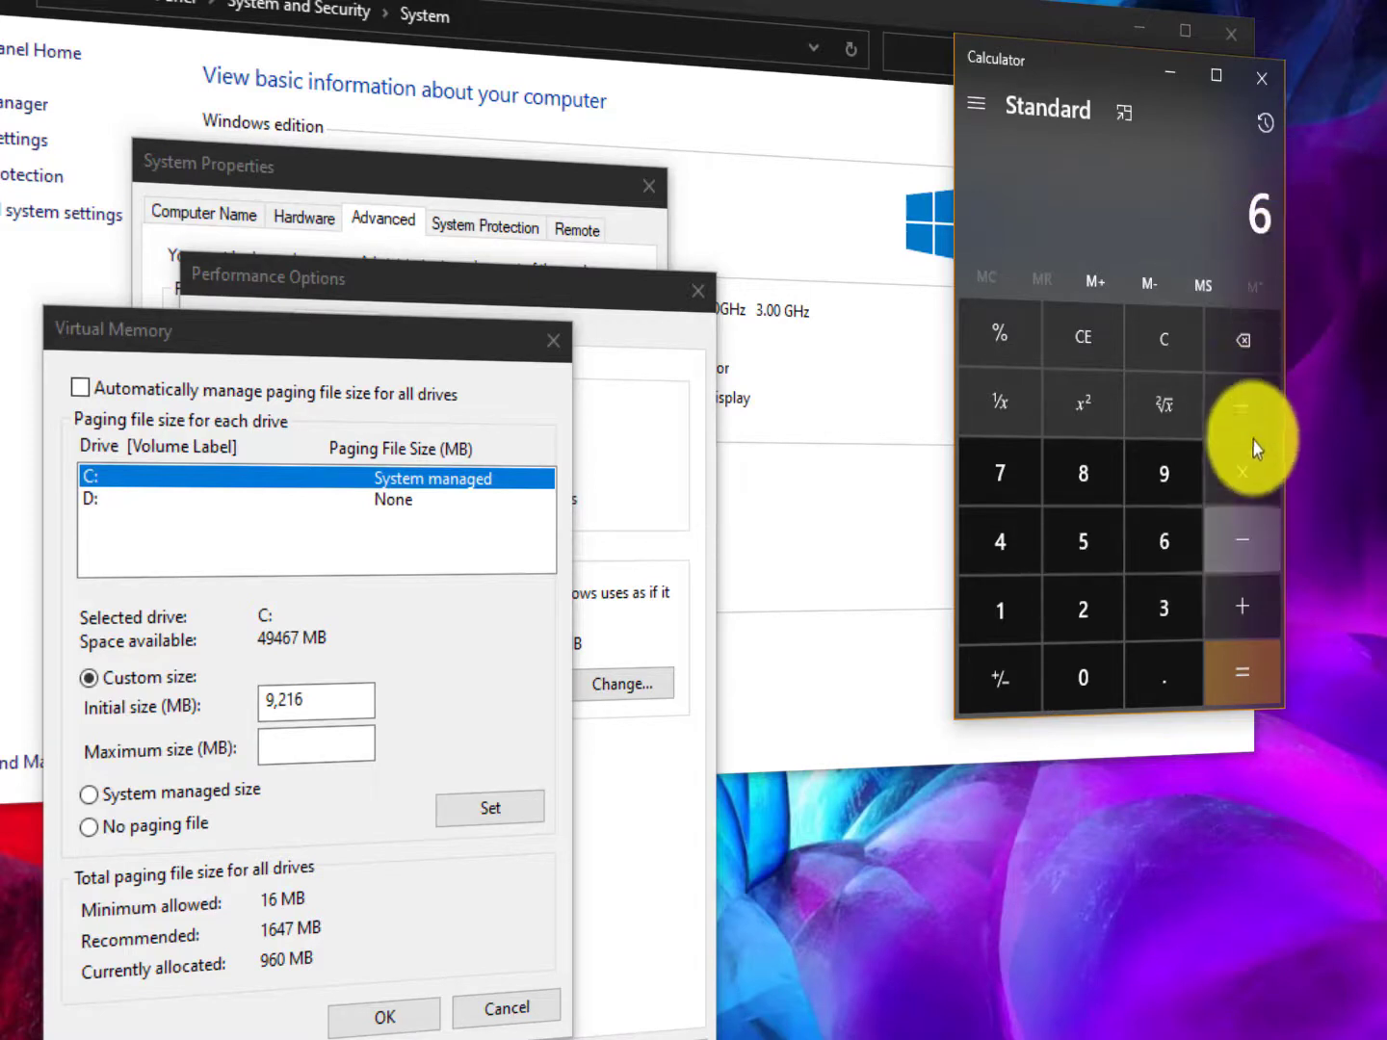
# Compute 6 × 1024 = 6,144 again in Calculator
pyautogui.click(1247, 480)
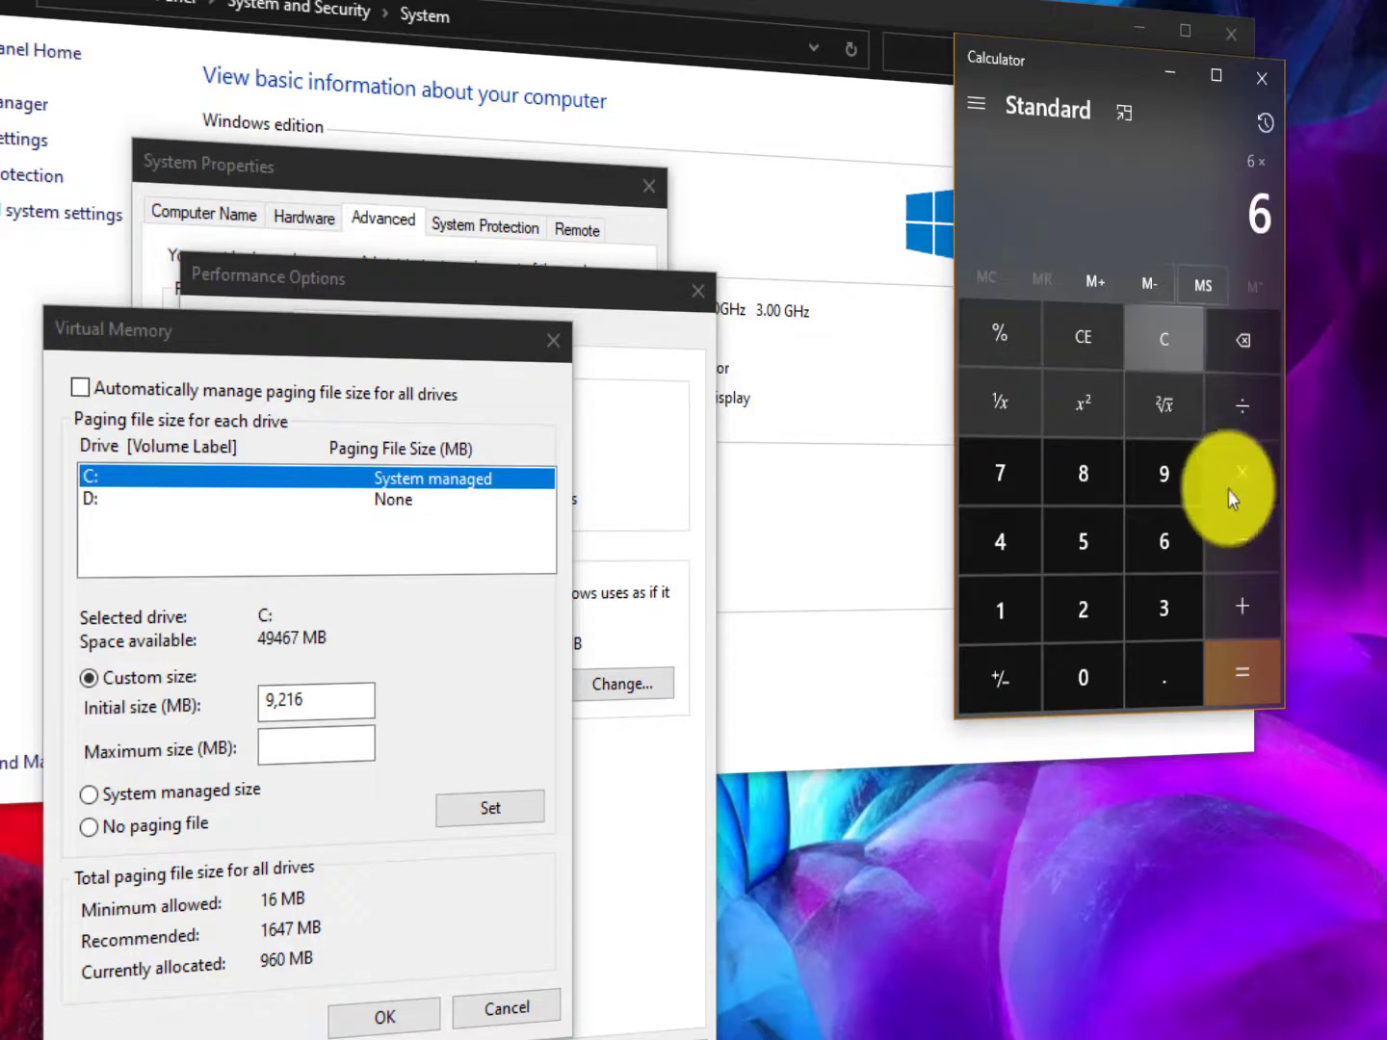
pyautogui.click(1015, 615)
pyautogui.click(1078, 674)
pyautogui.click(1082, 610)
pyautogui.click(1010, 539)
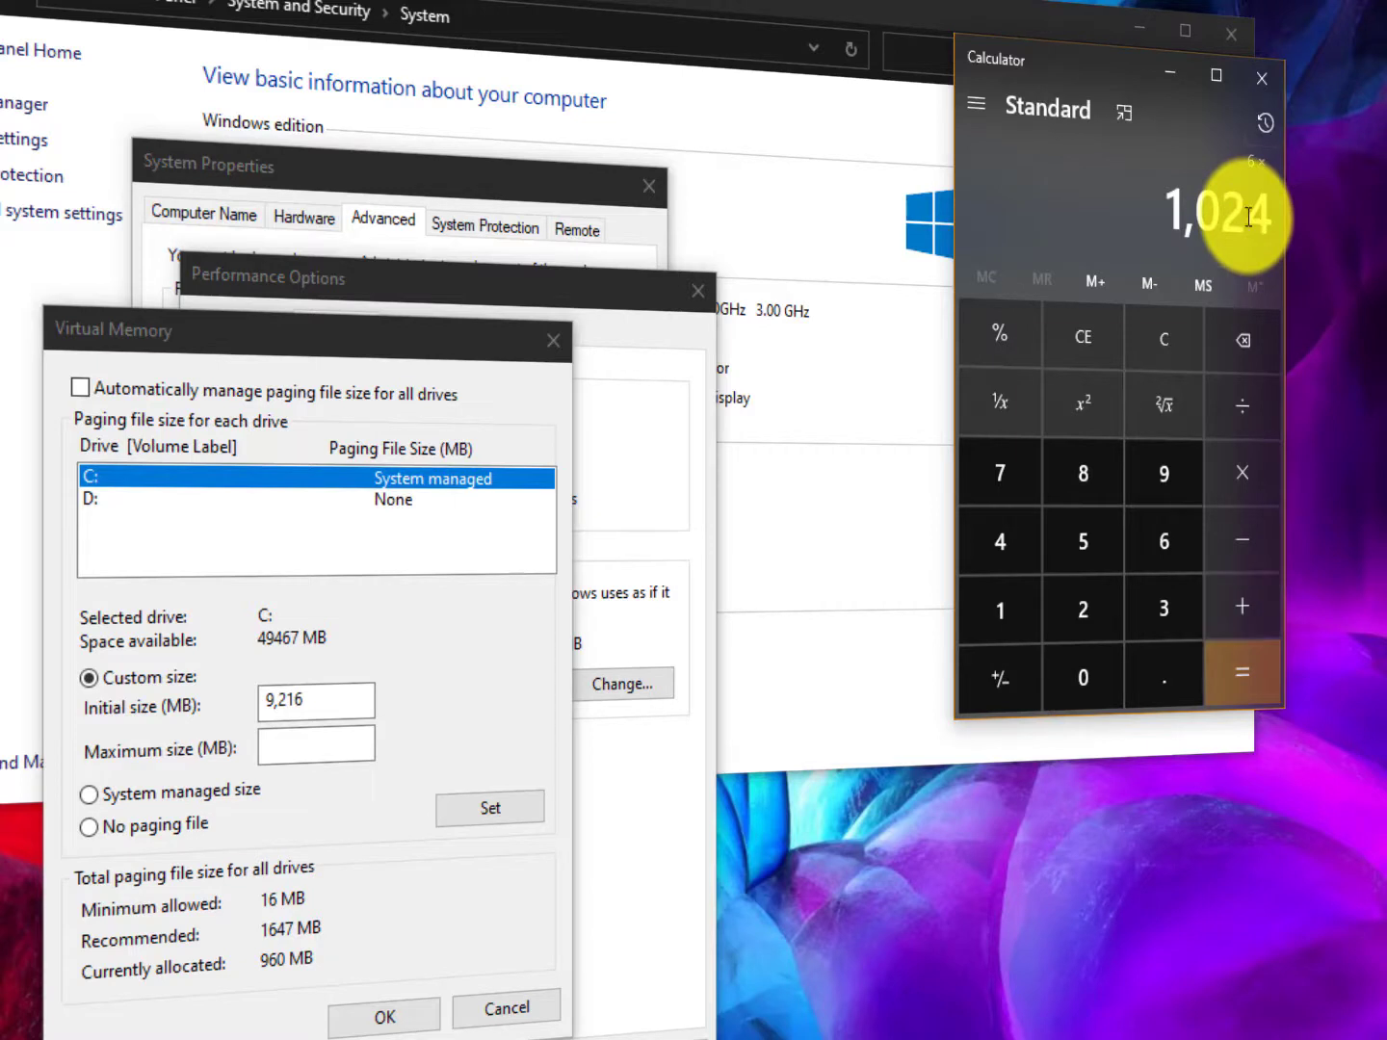
pyautogui.click(1251, 656)
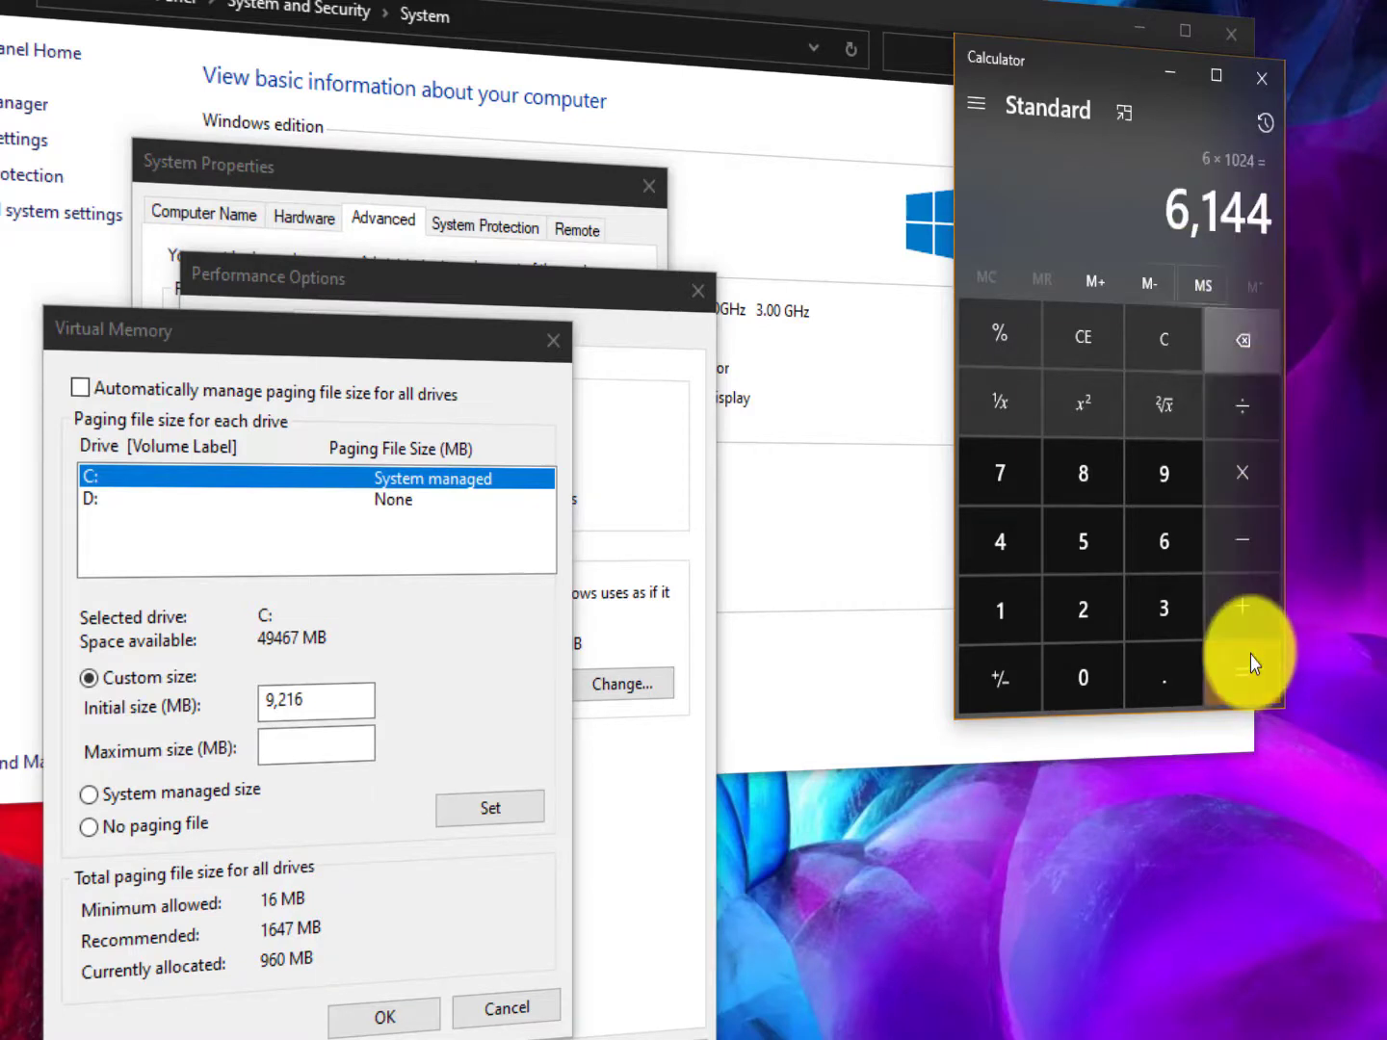
# Multiply 6,144 by 3 to get 18,432 and paste it as the Maximum size for C:
pyautogui.click(1243, 485)
pyautogui.click(1168, 613)
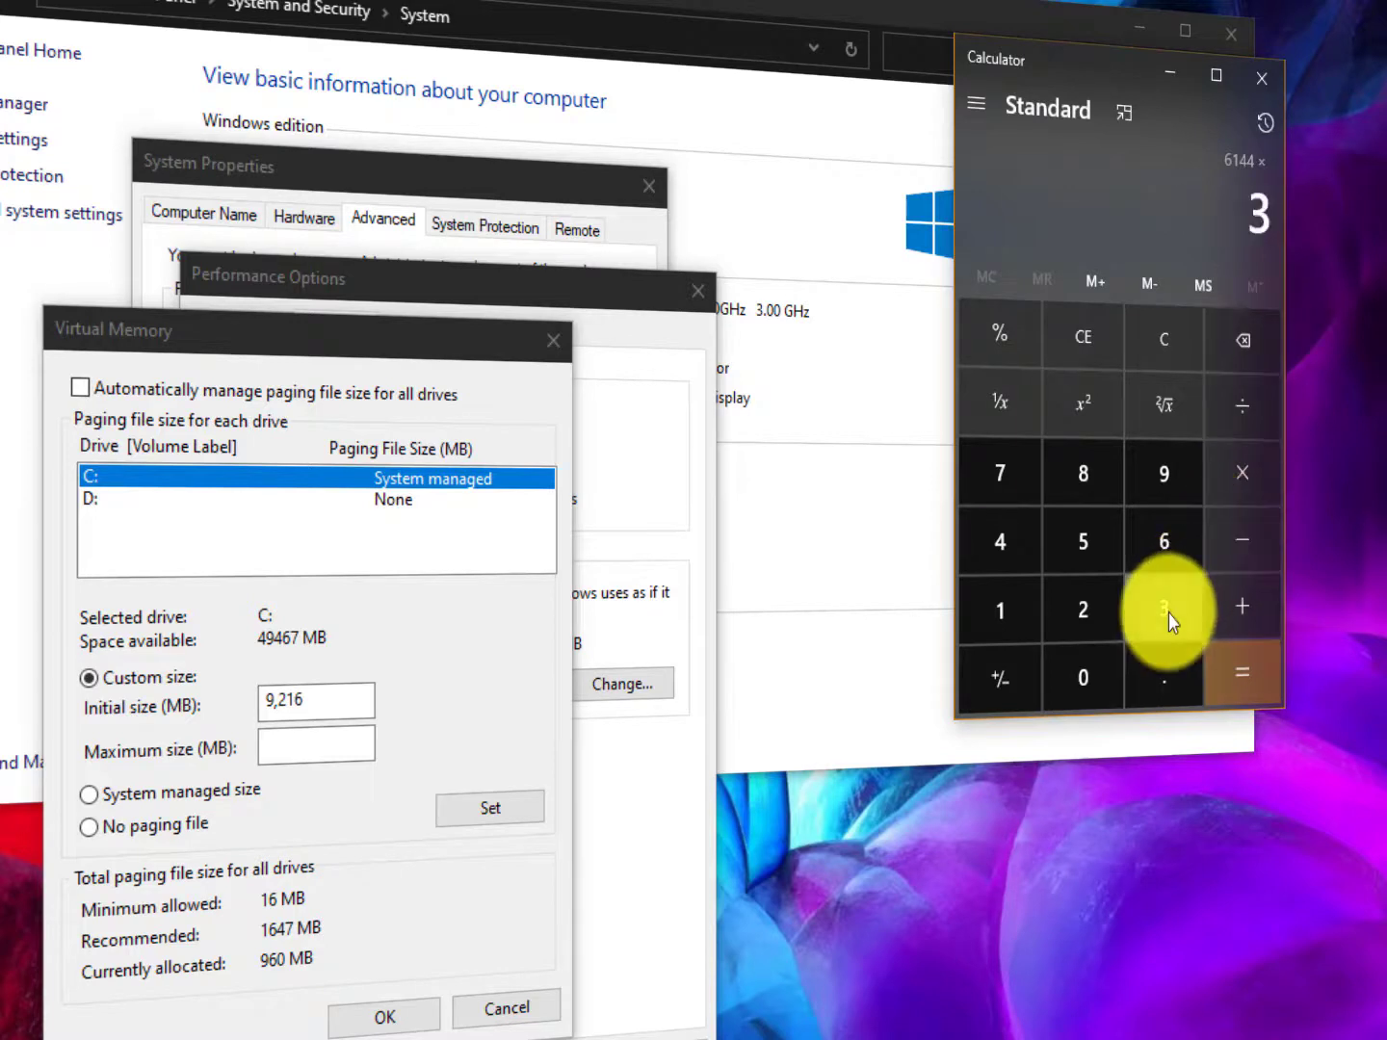
pyautogui.click(1243, 681)
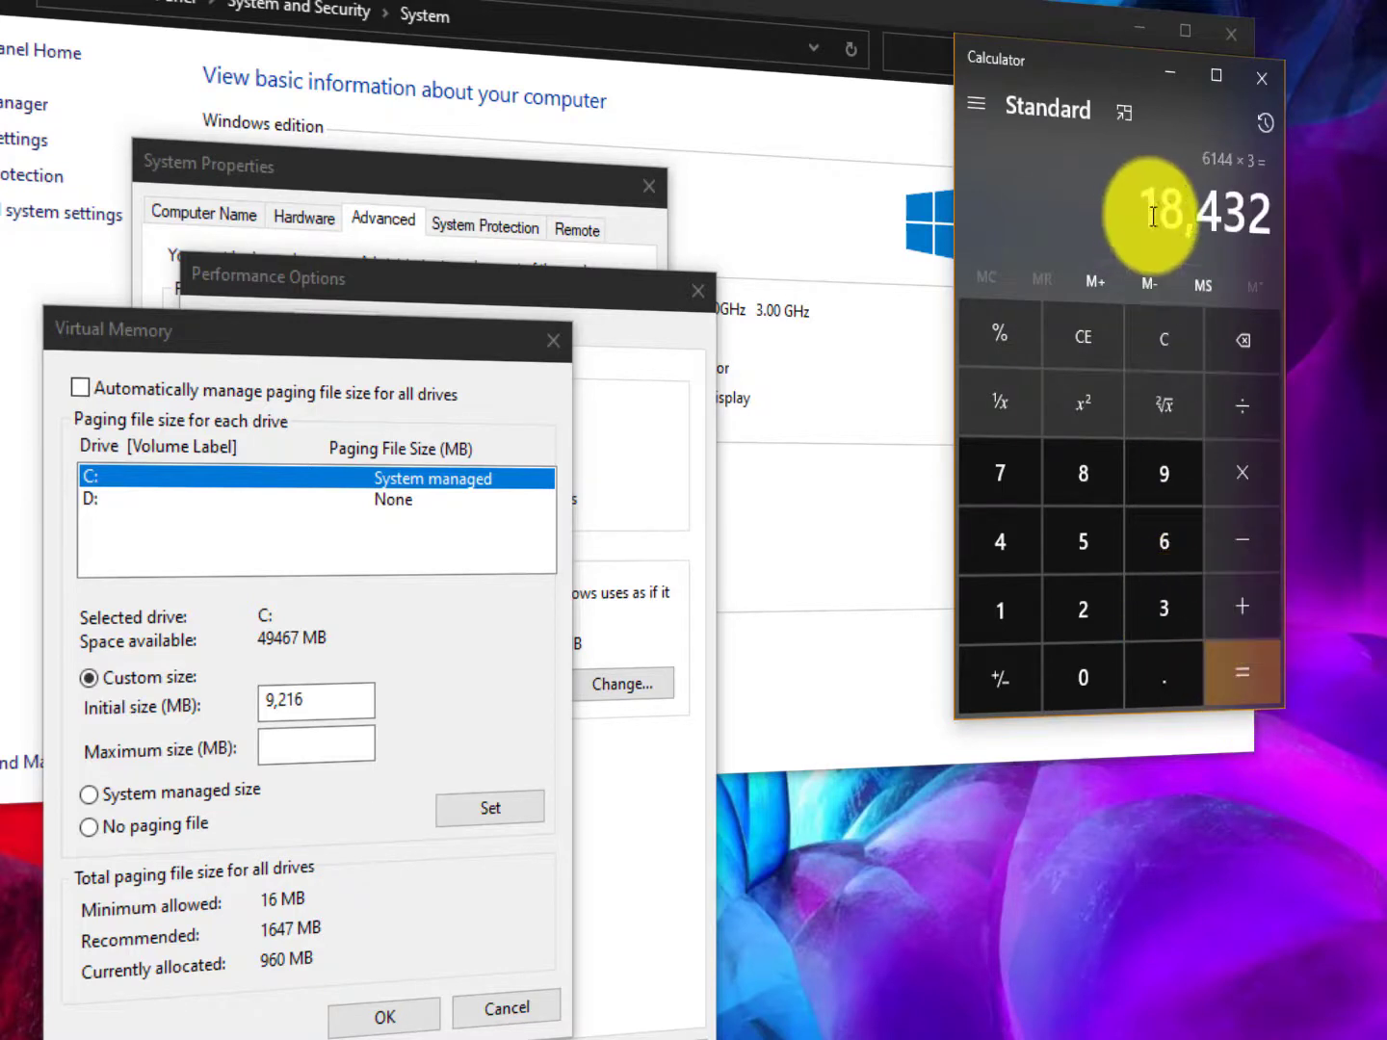
pyautogui.moveTo(1153, 215); pyautogui.dragTo(1267, 253)
pyautogui.press('super+c')
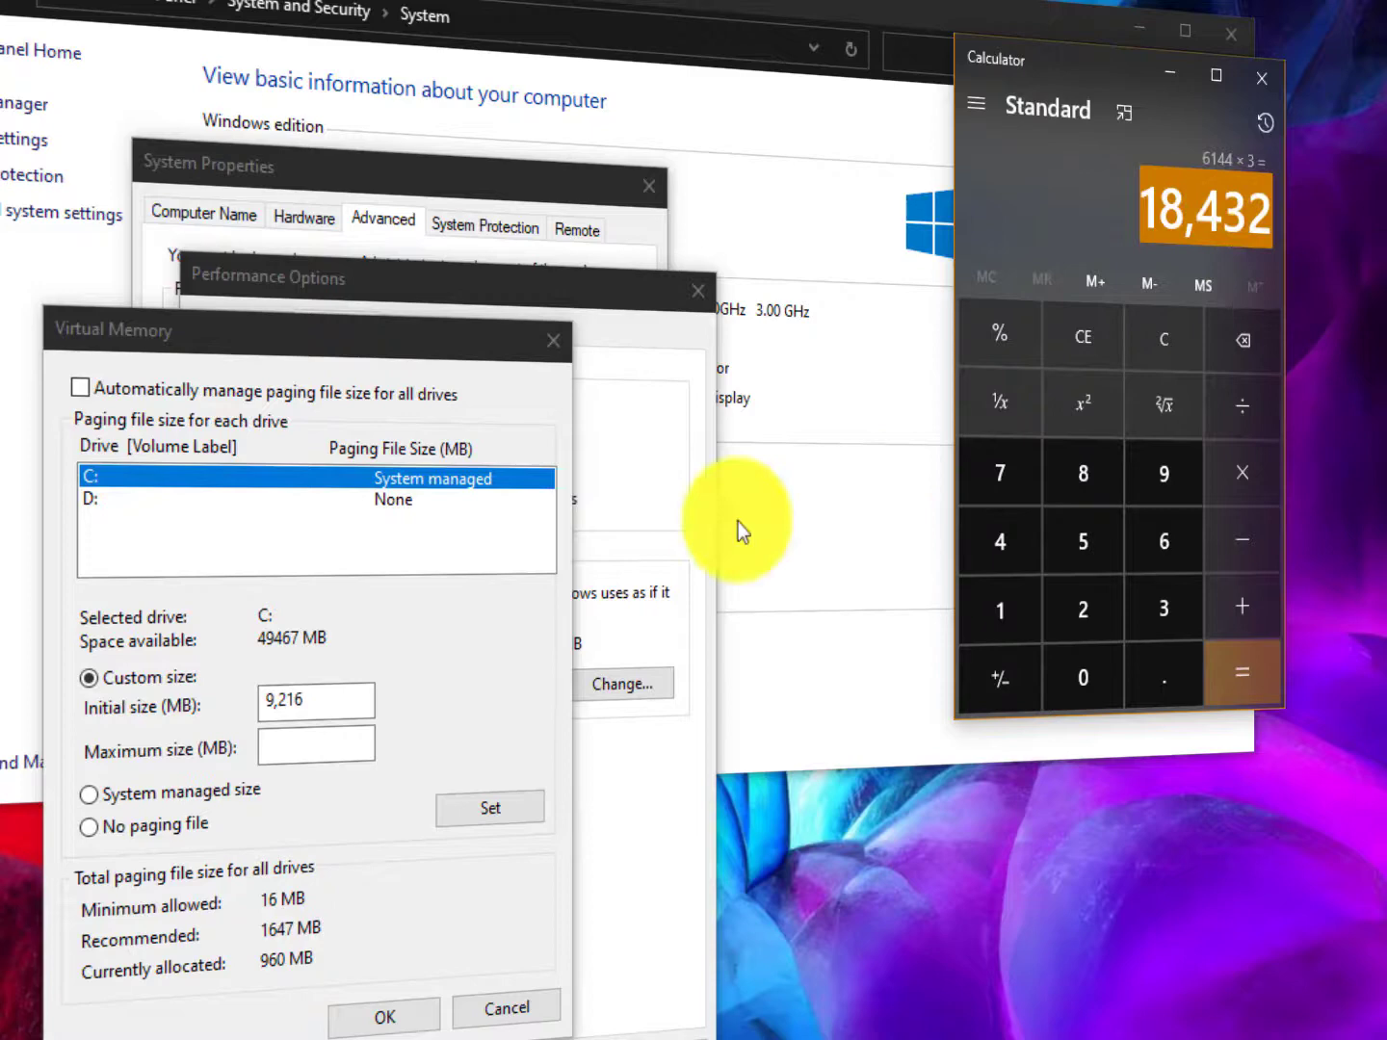
pyautogui.rightClick(303, 745)
pyautogui.click(356, 865)
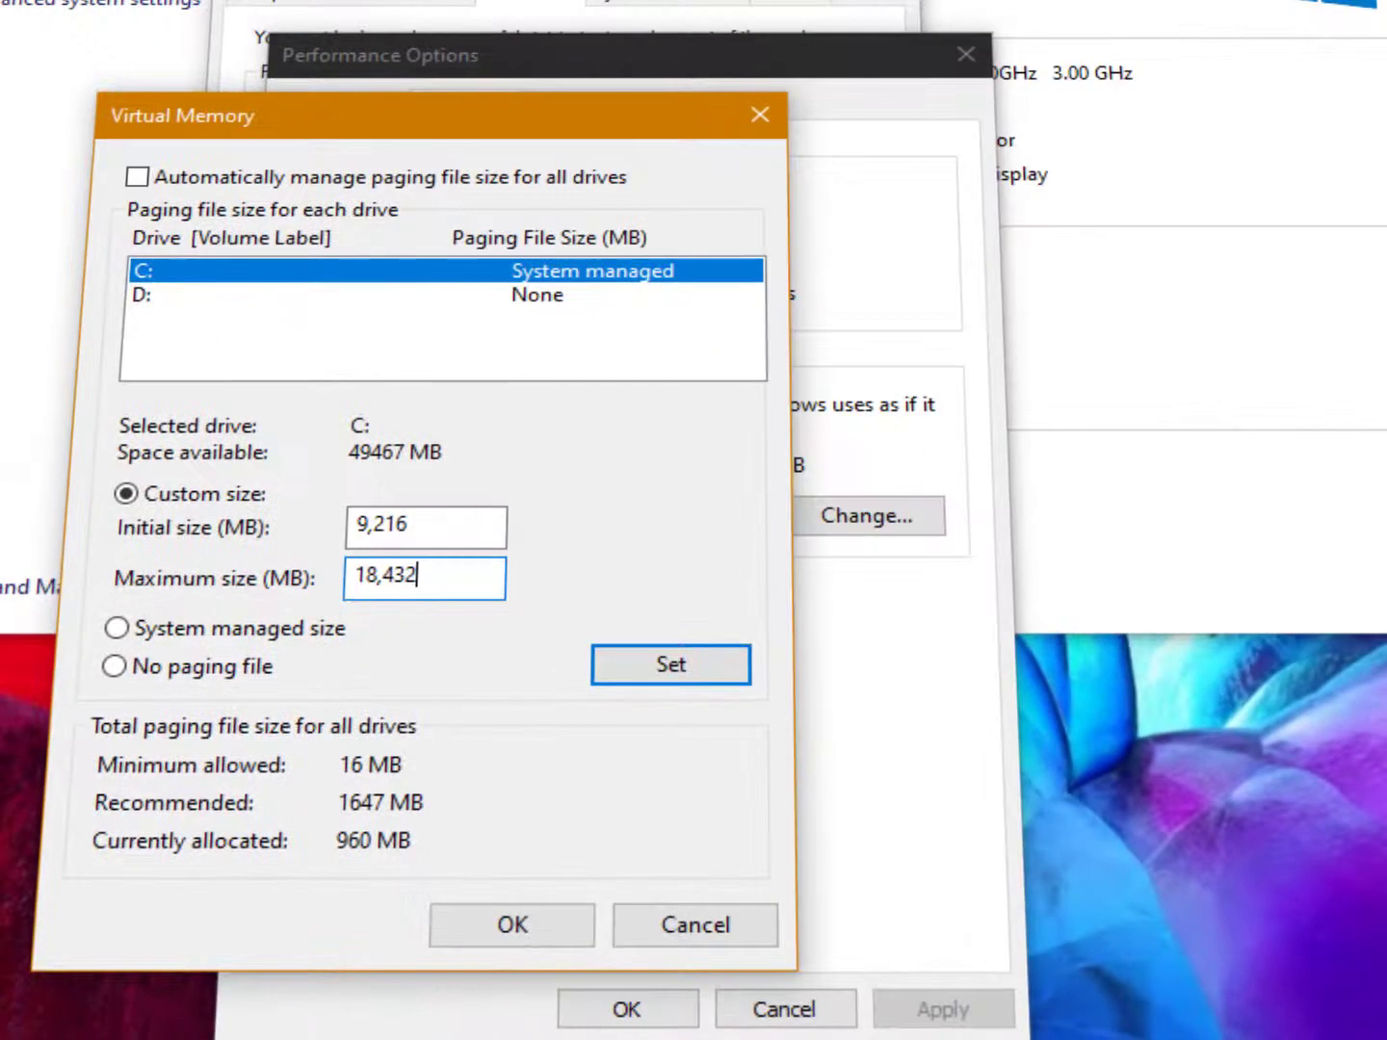
# Set the 9,216–18,432 MB custom paging file on C: and confirm Virtual Memory
pyautogui.click(628, 663)
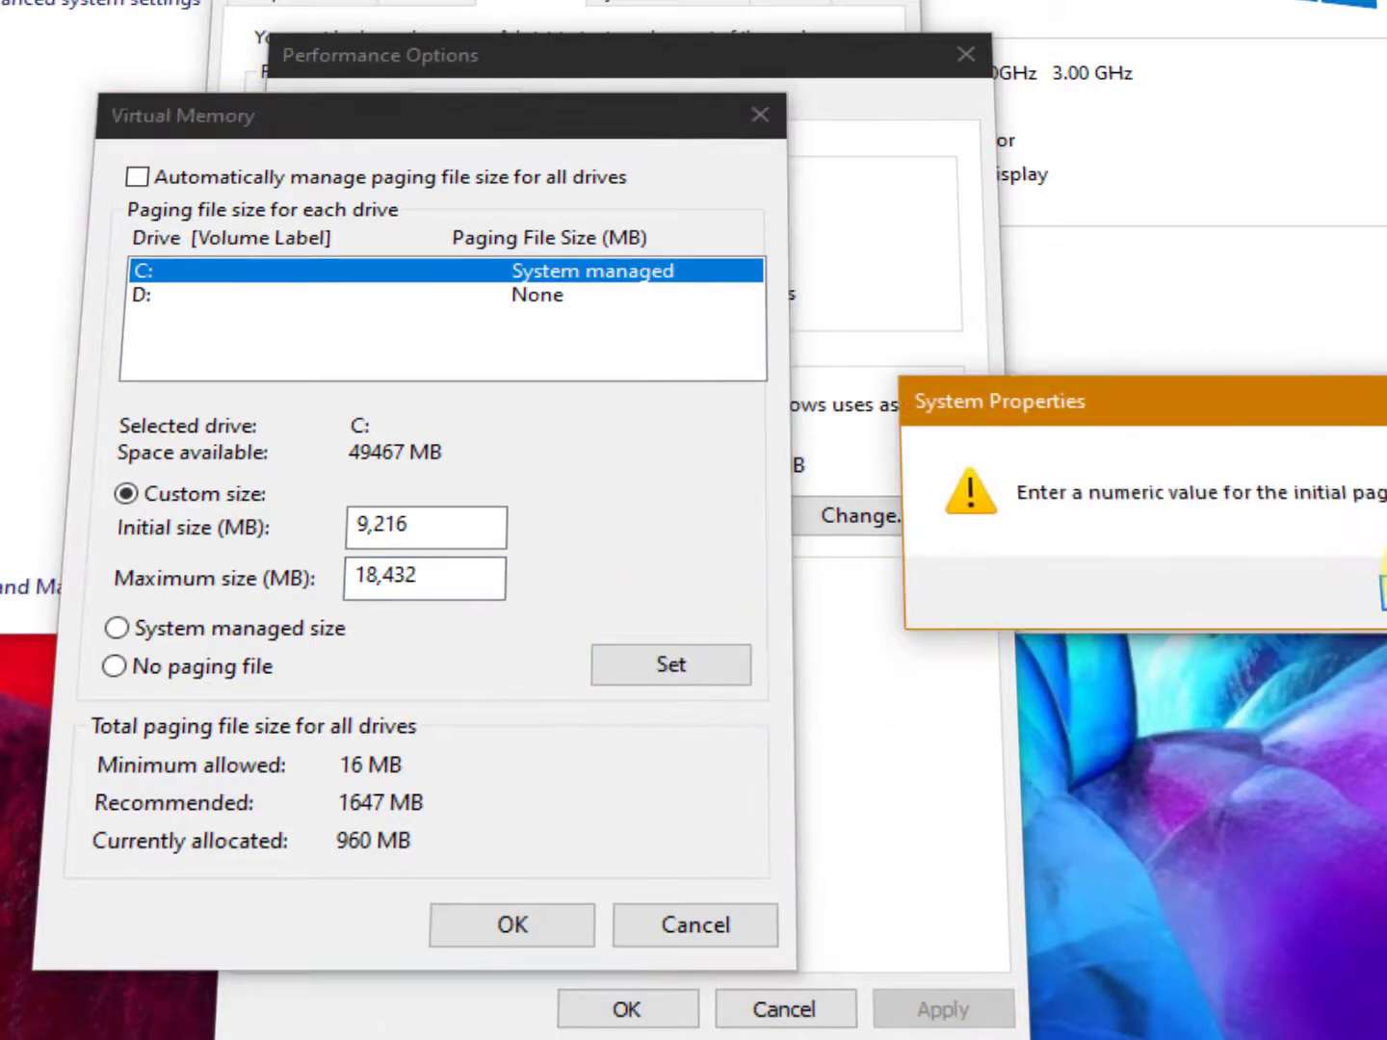
pyautogui.press('Return')
pyautogui.click(542, 926)
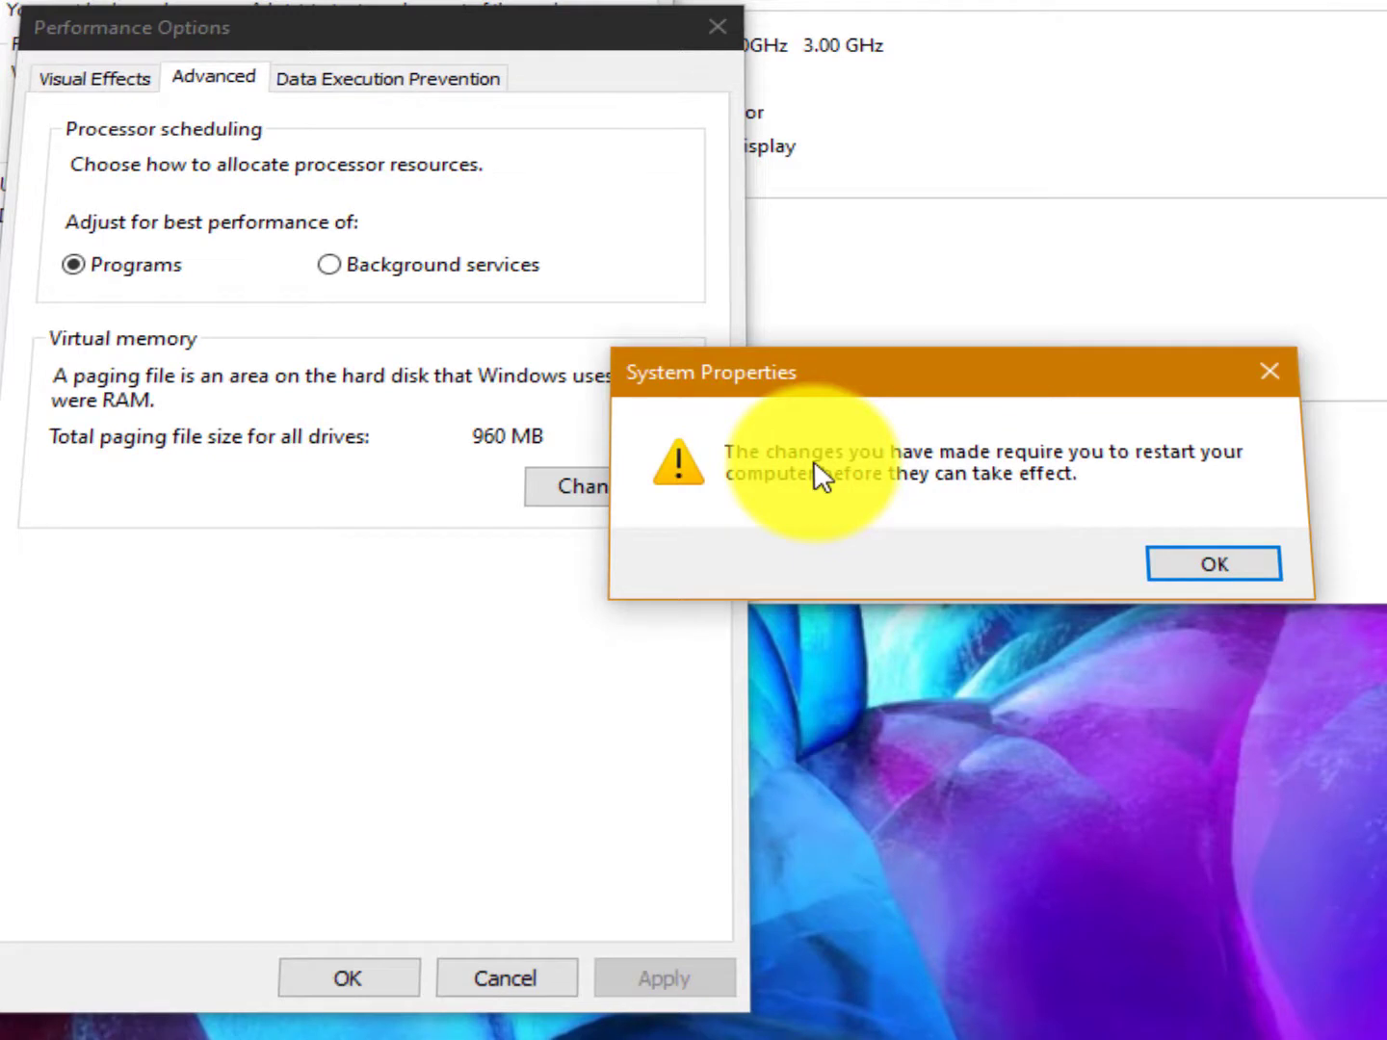
# Acknowledge the restart notice and apply and close Performance Options
pyautogui.click(1201, 570)
pyautogui.click(663, 975)
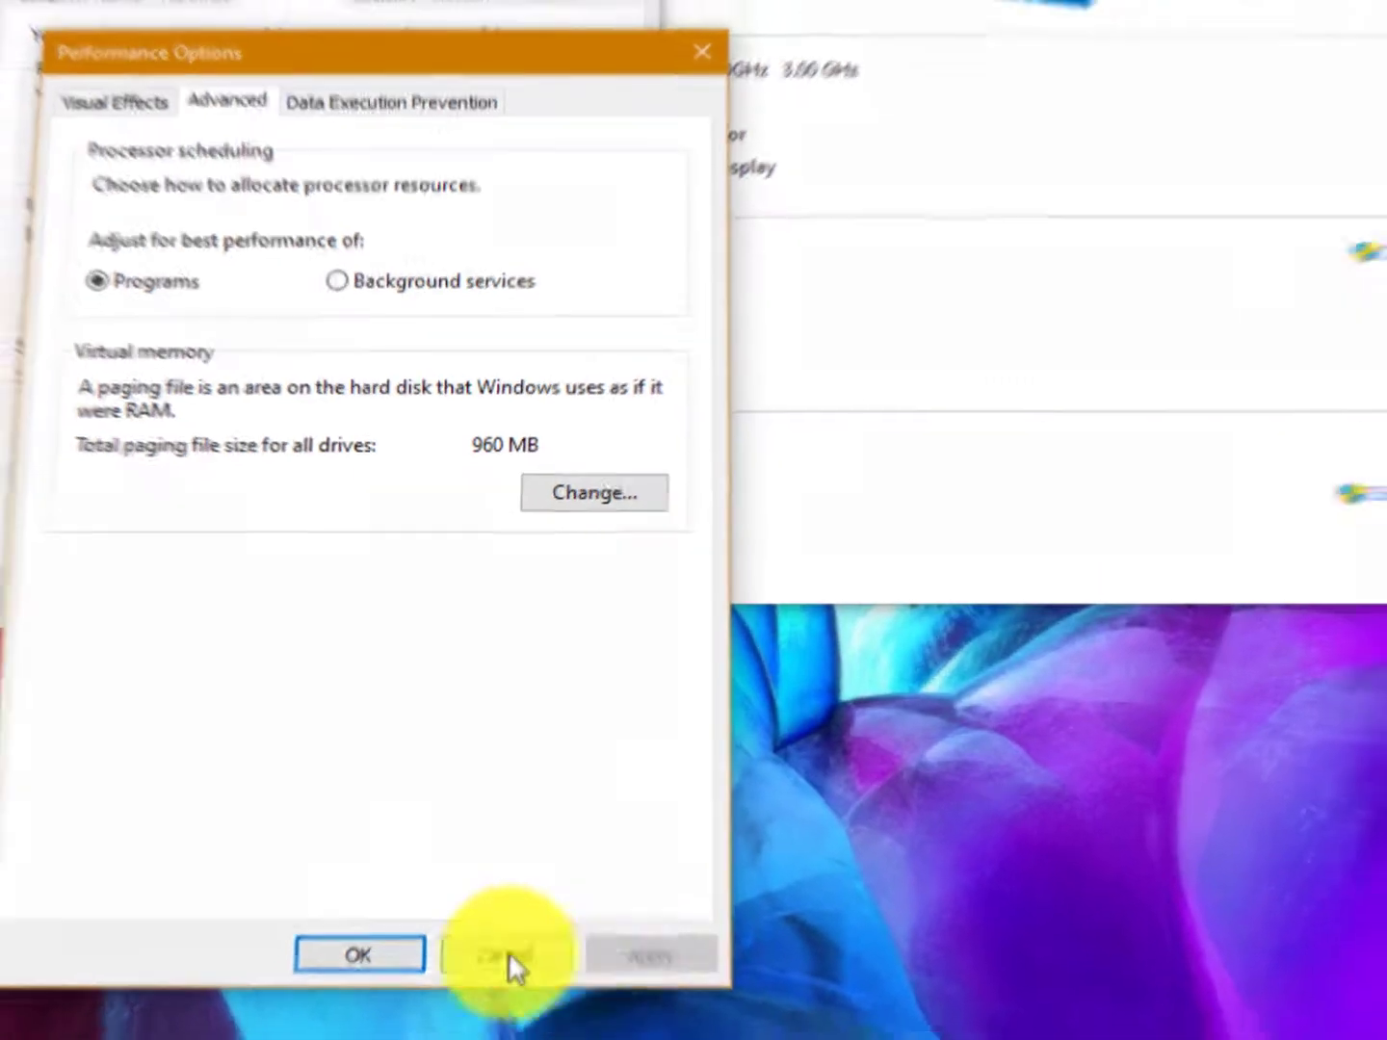
pyautogui.click(347, 979)
# Close System Properties, restart the computer now, and launch File Explorer after reboot
pyautogui.click(392, 588)
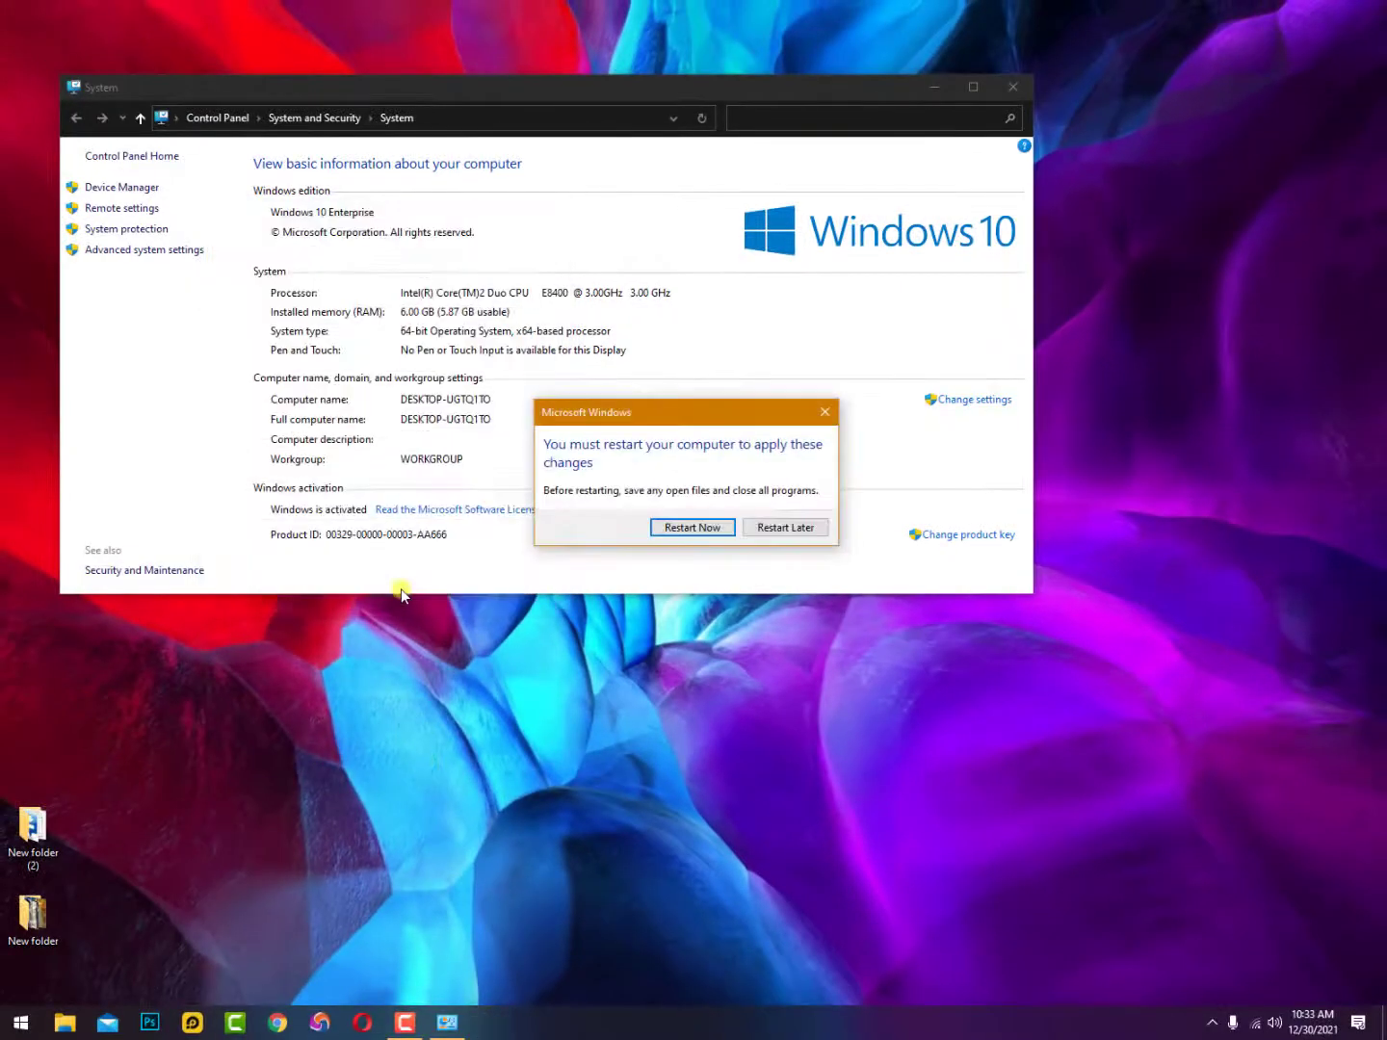
pyautogui.click(1009, 92)
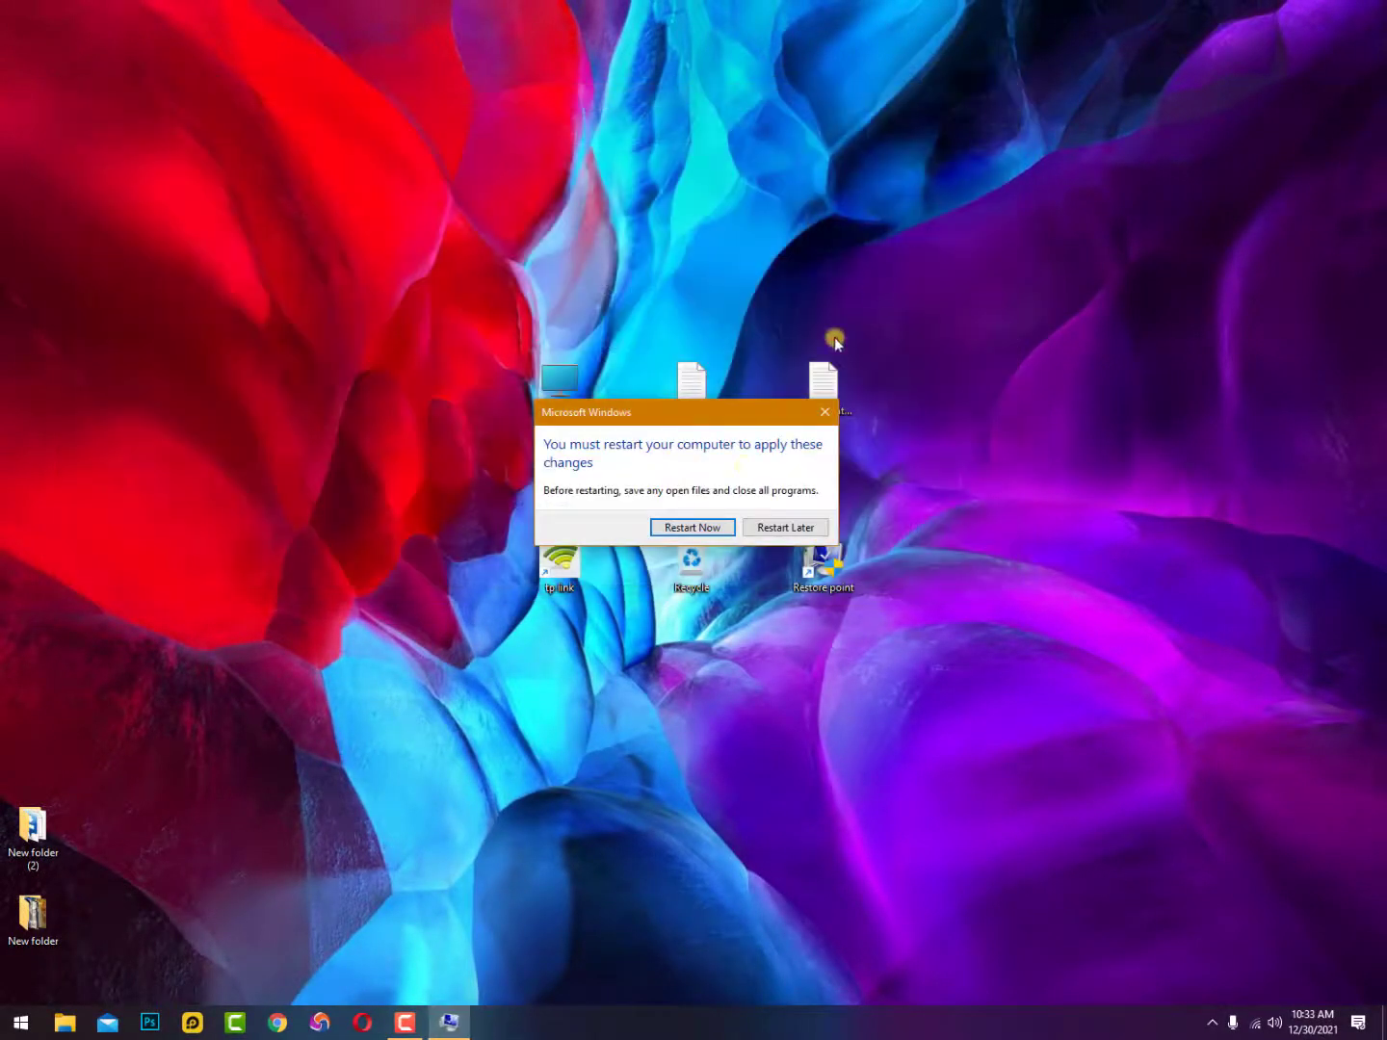
pyautogui.click(704, 525)
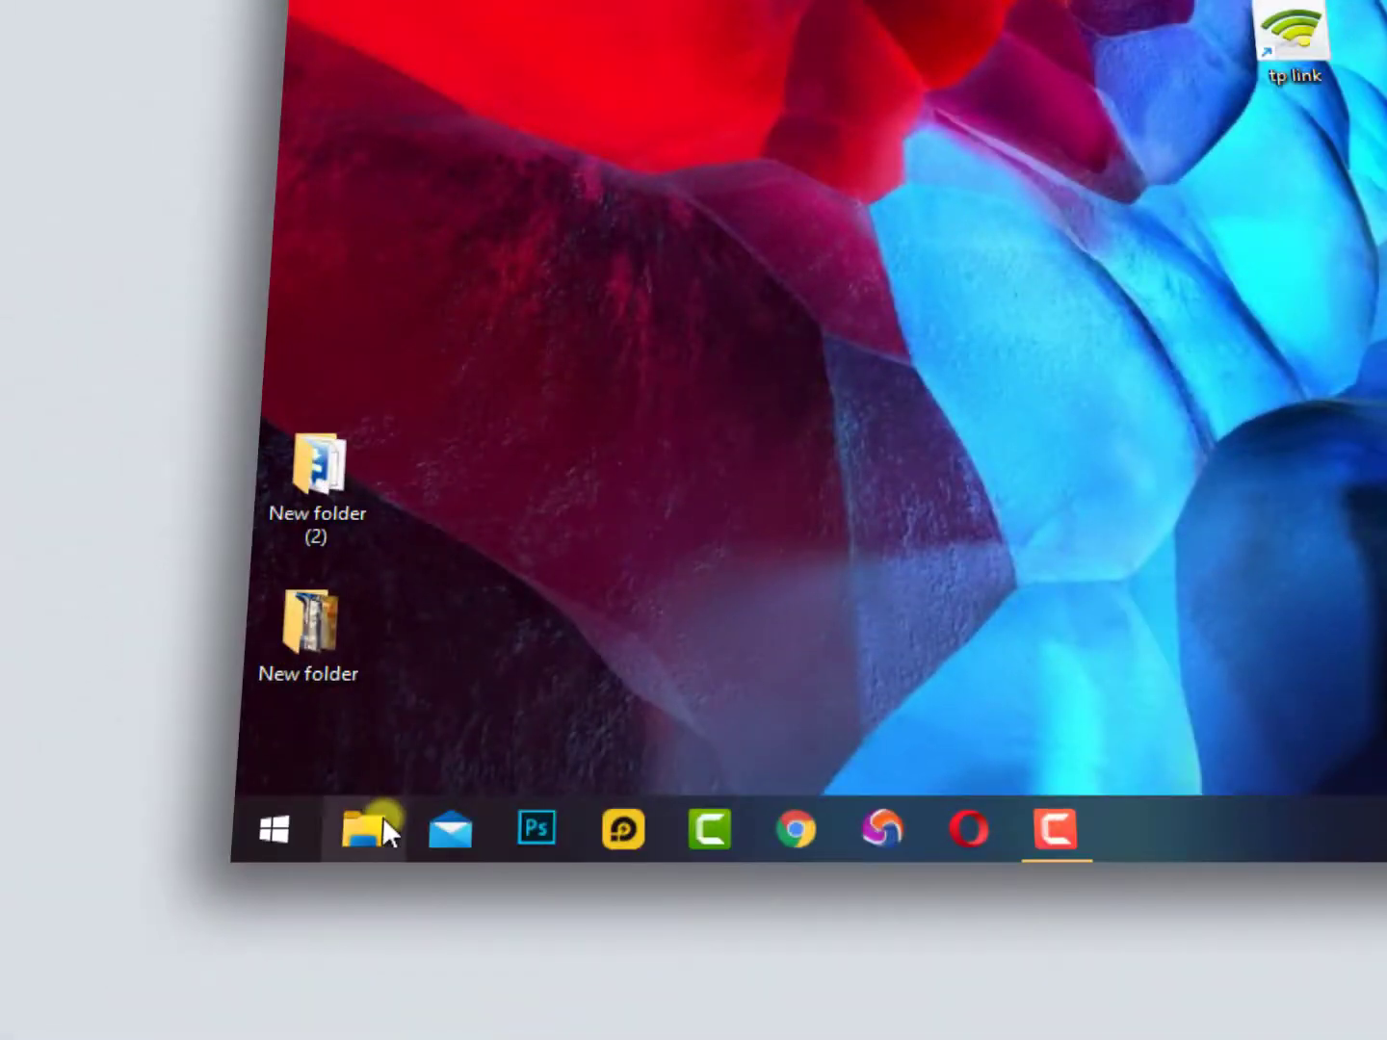
pyautogui.click(384, 816)
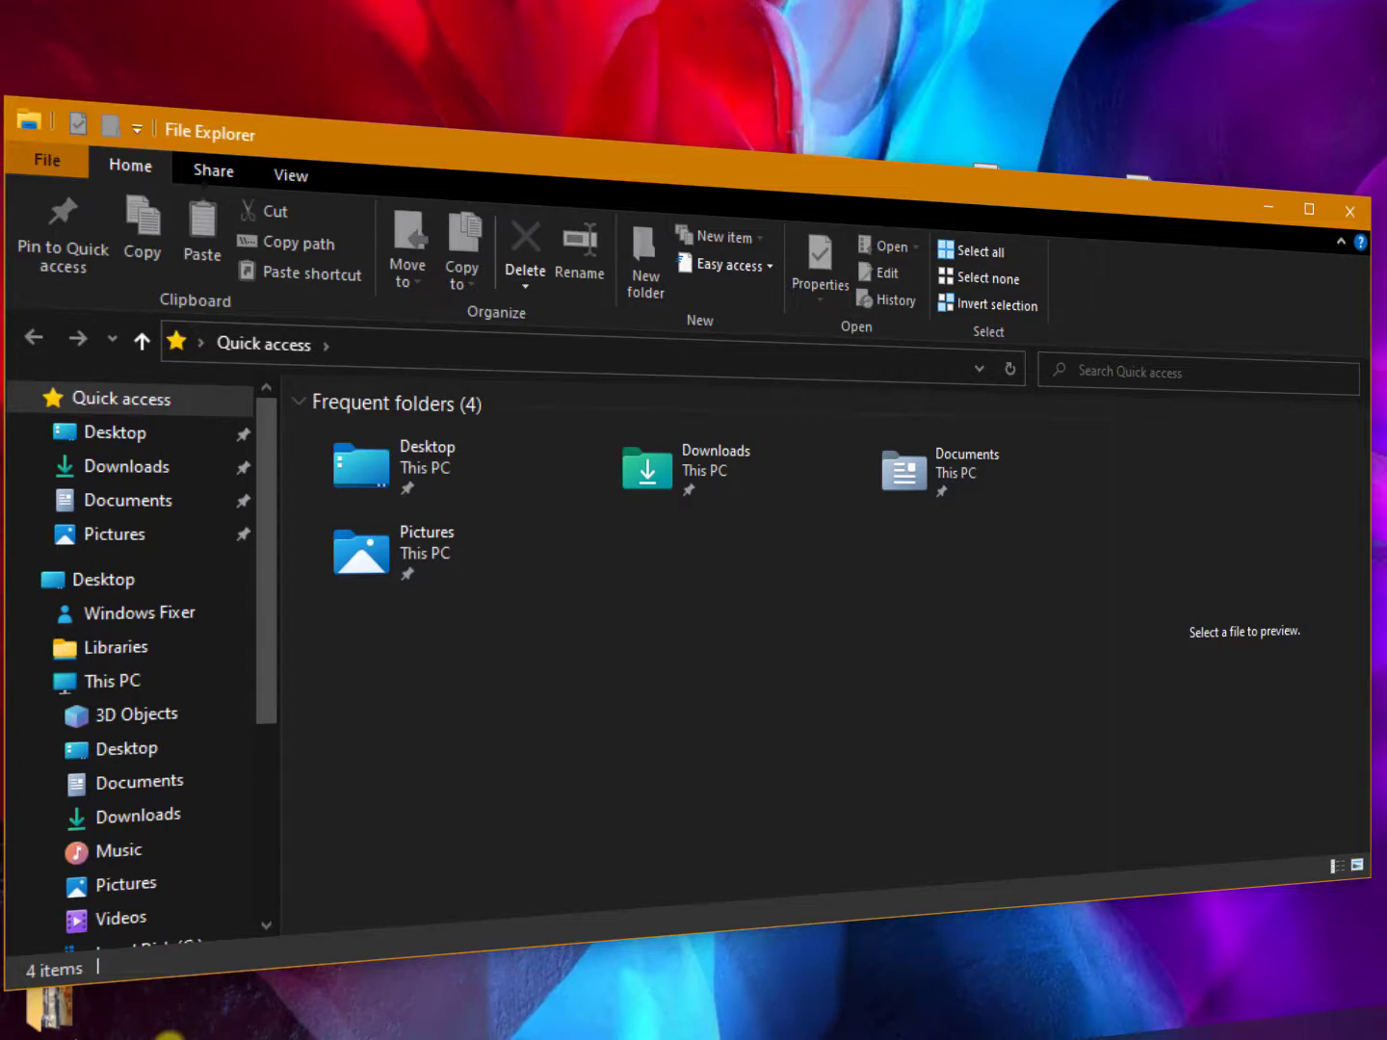
pyautogui.scroll(-1, 261, 689)
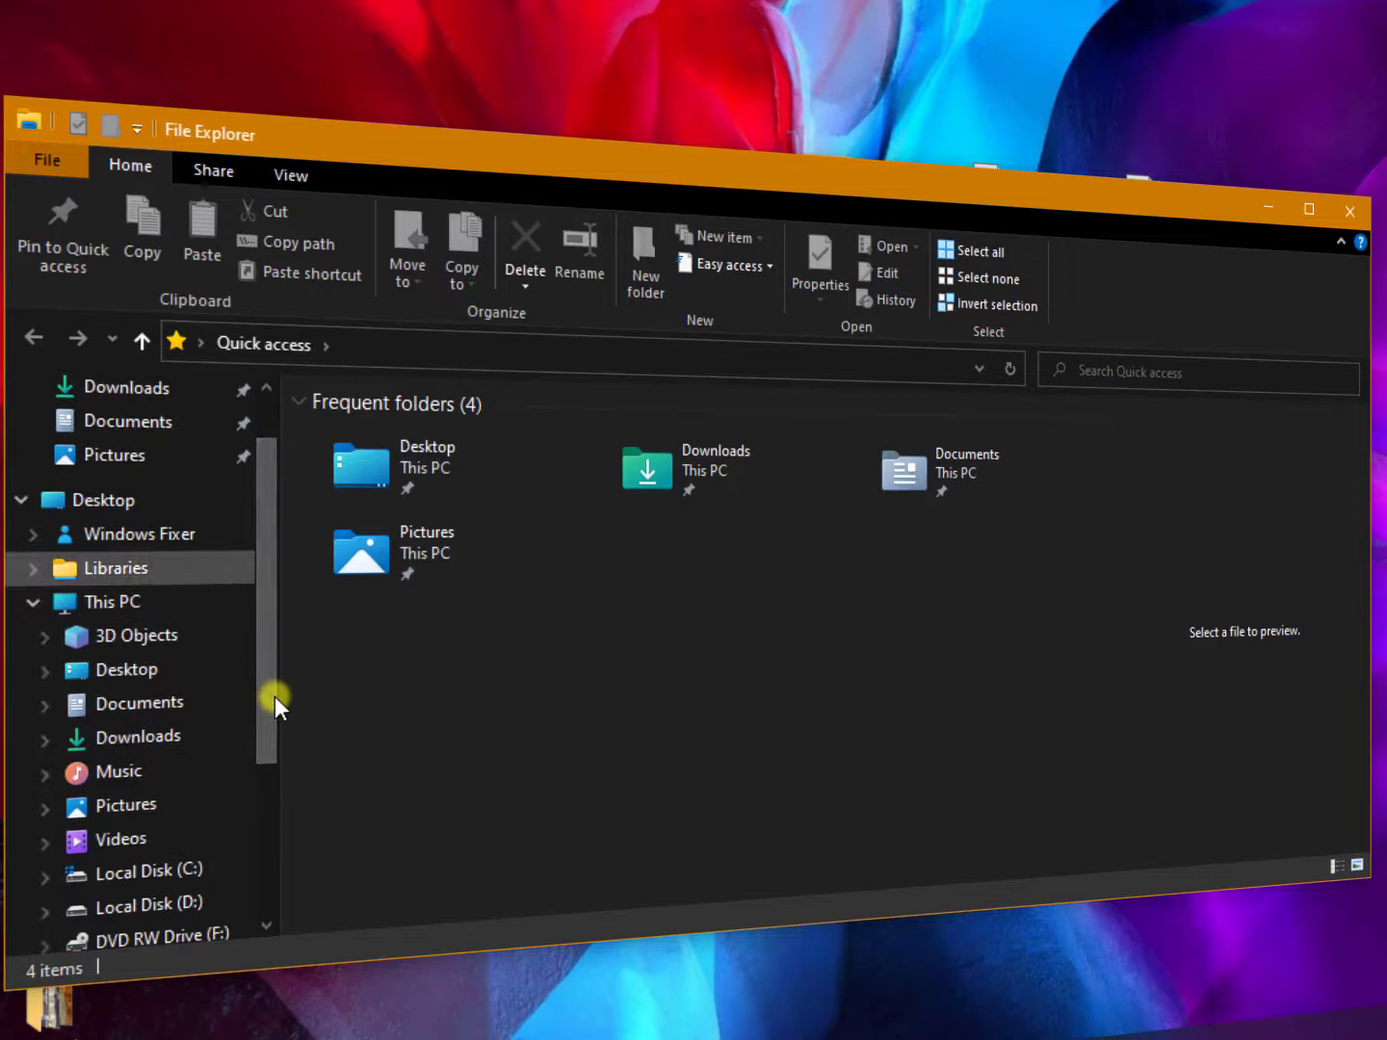
pyautogui.scroll(-1, 266, 662)
pyautogui.scroll(-2, 266, 699)
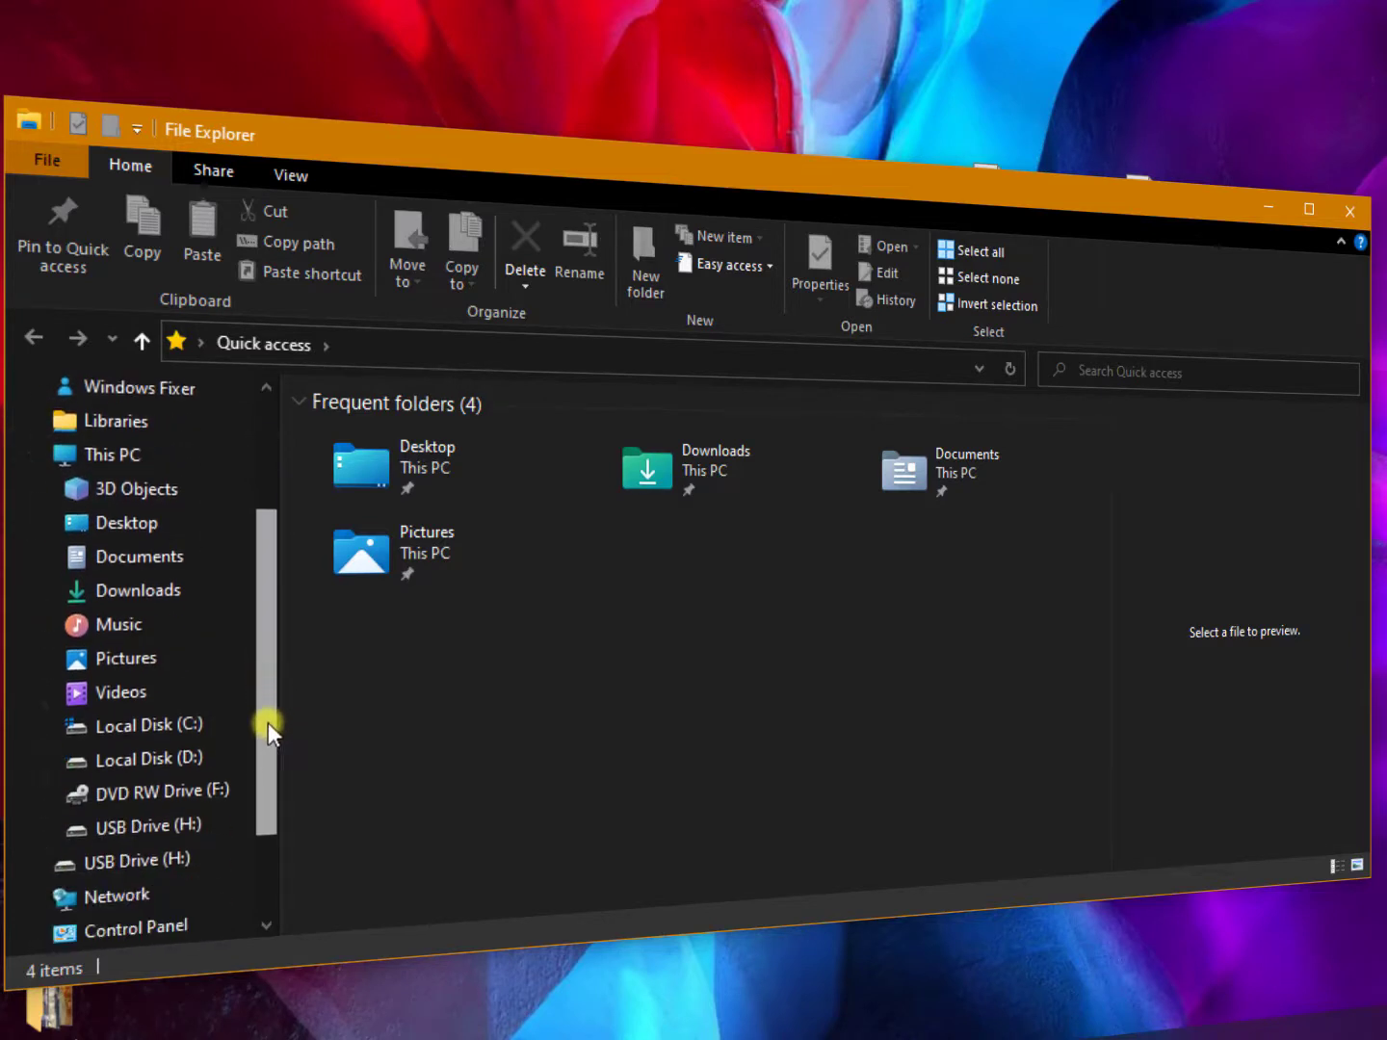
pyautogui.scroll(-1, 268, 723)
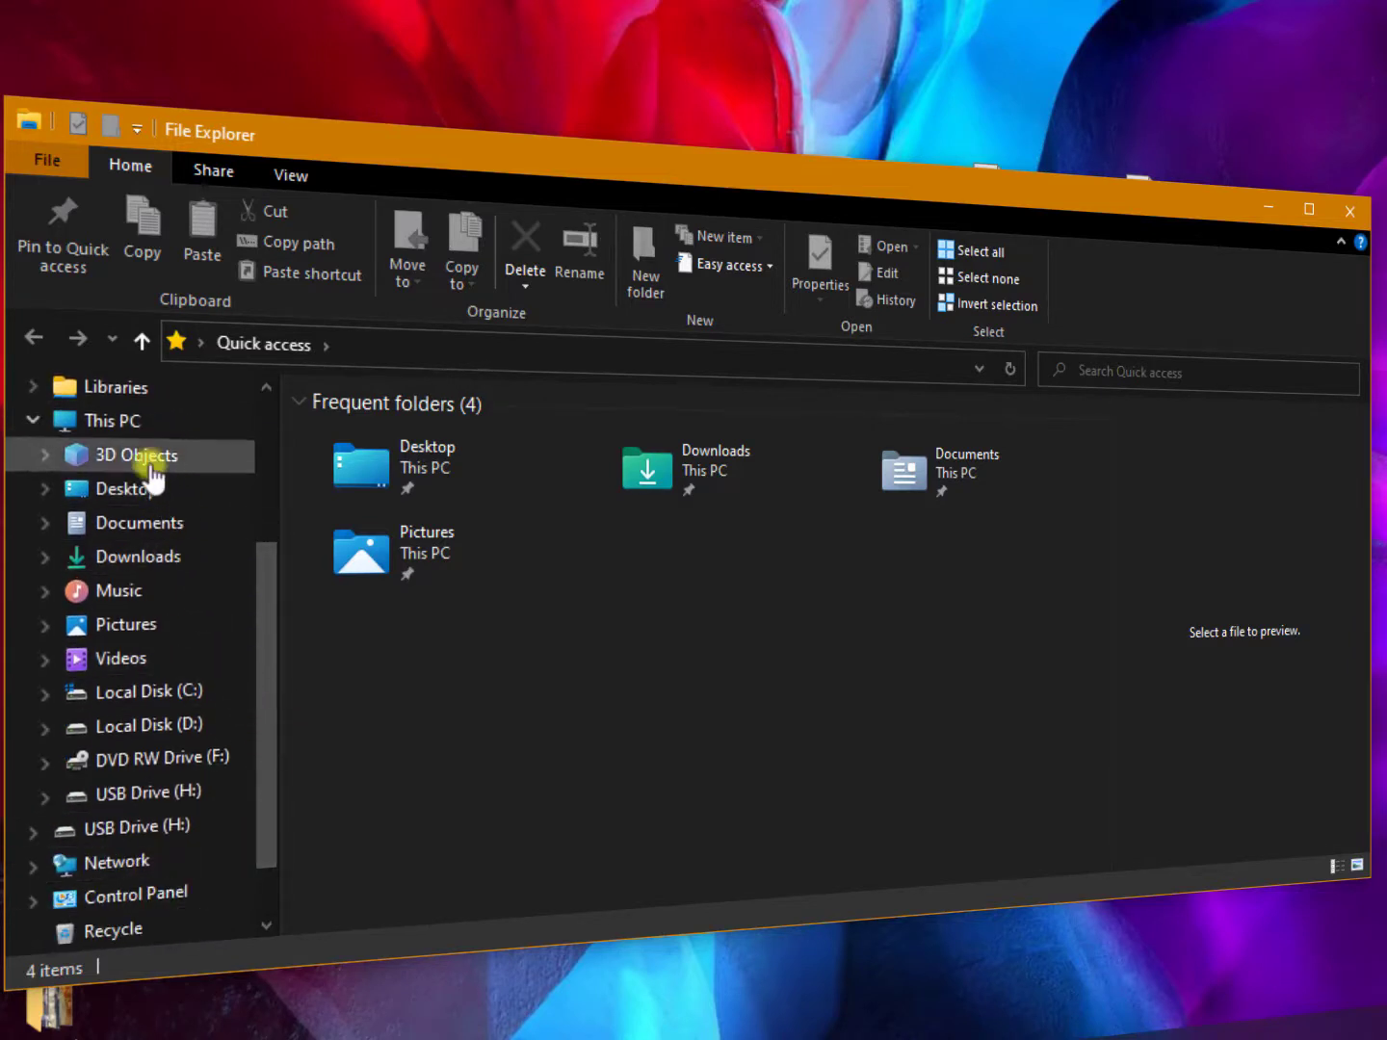
# Show This PC with its folders and drives in File Explorer
pyautogui.click(130, 419)
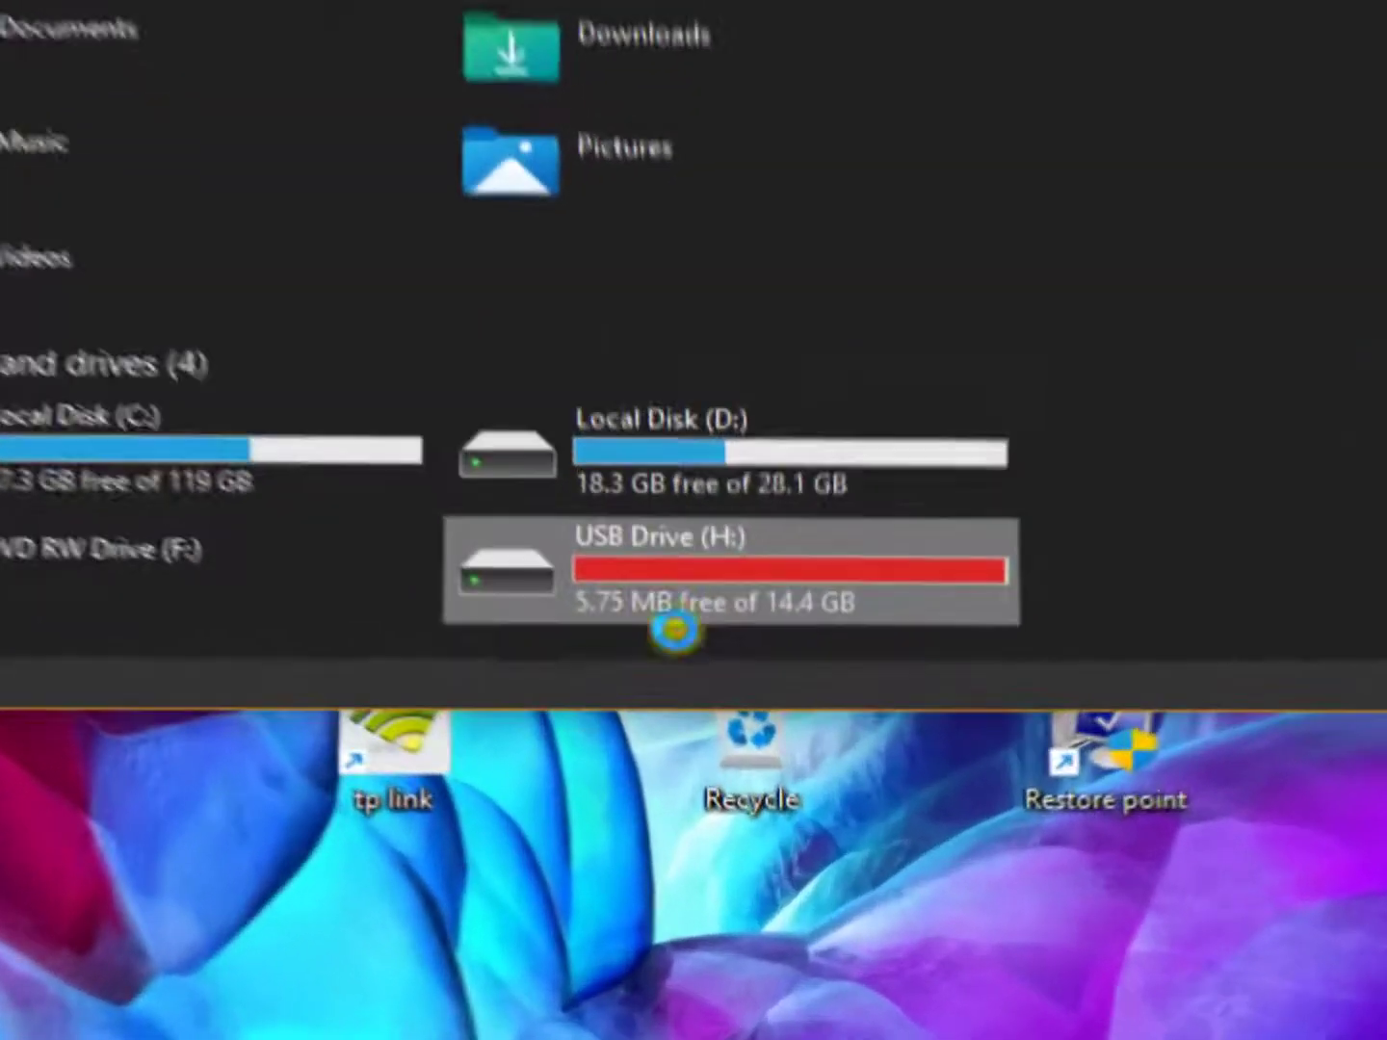
# View USB Drive (H:) Properties on the ReadyBoost tab
pyautogui.rightClick(715, 755)
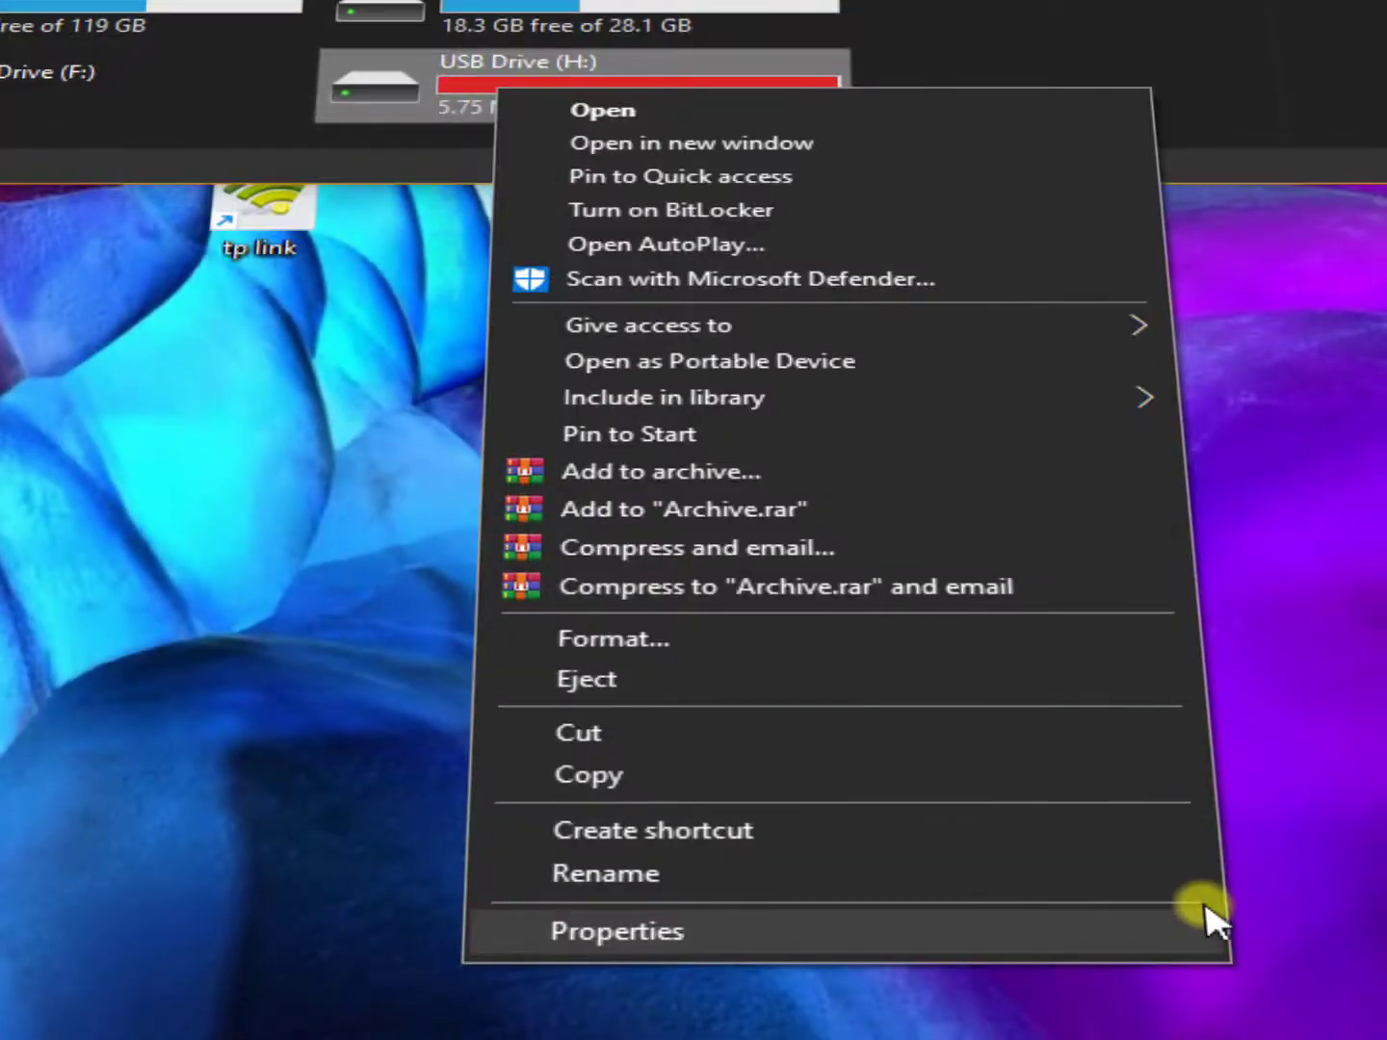
pyautogui.click(1103, 935)
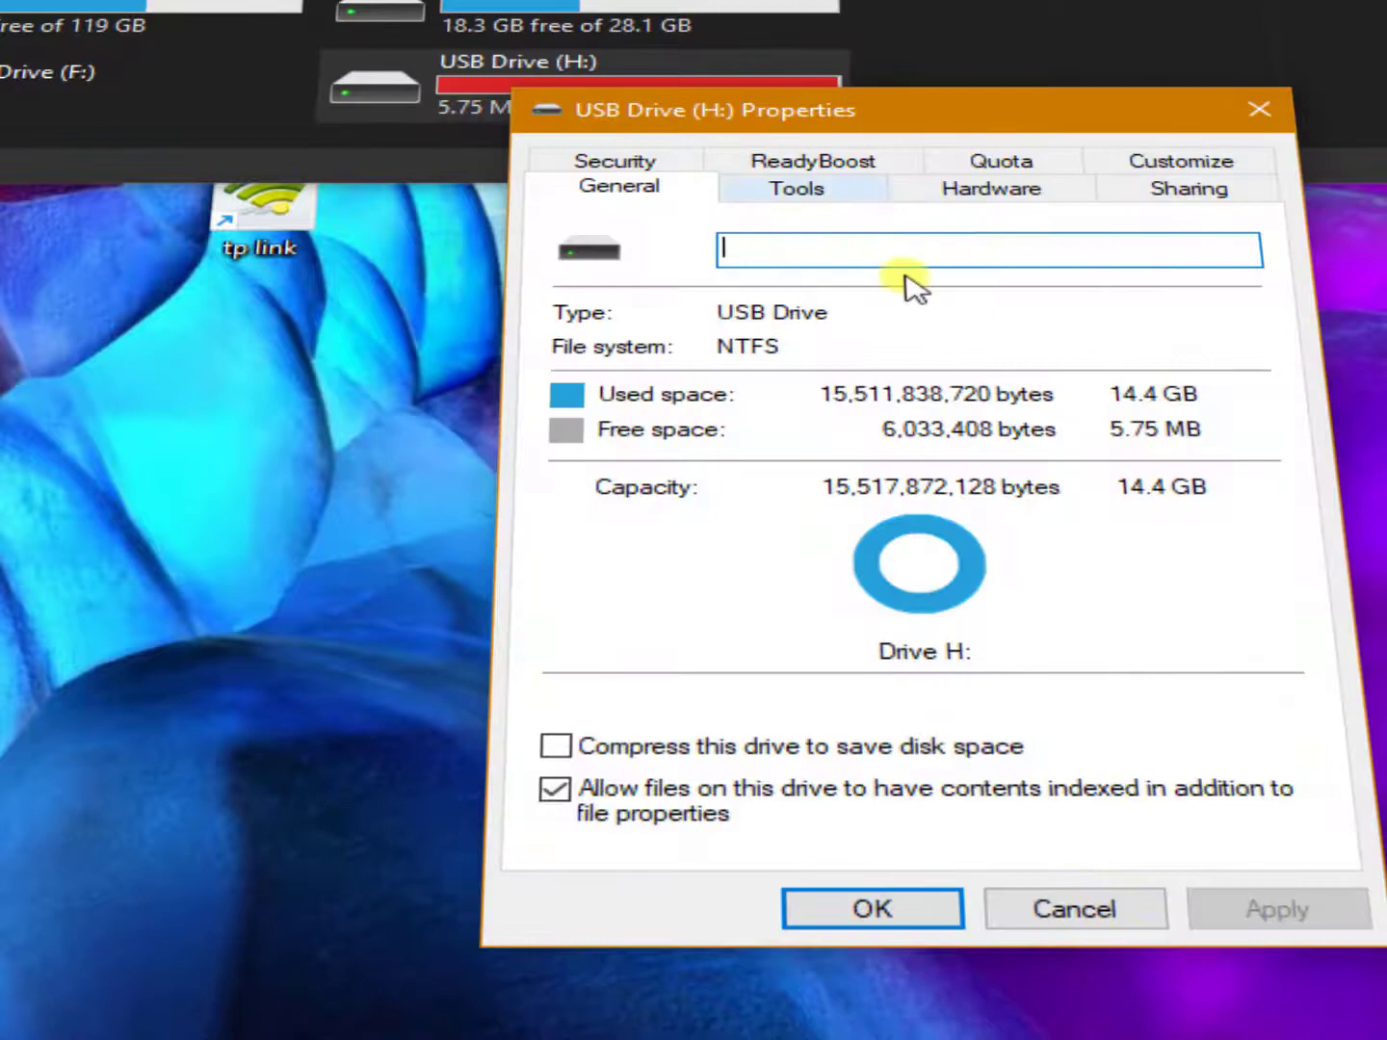
pyautogui.click(867, 163)
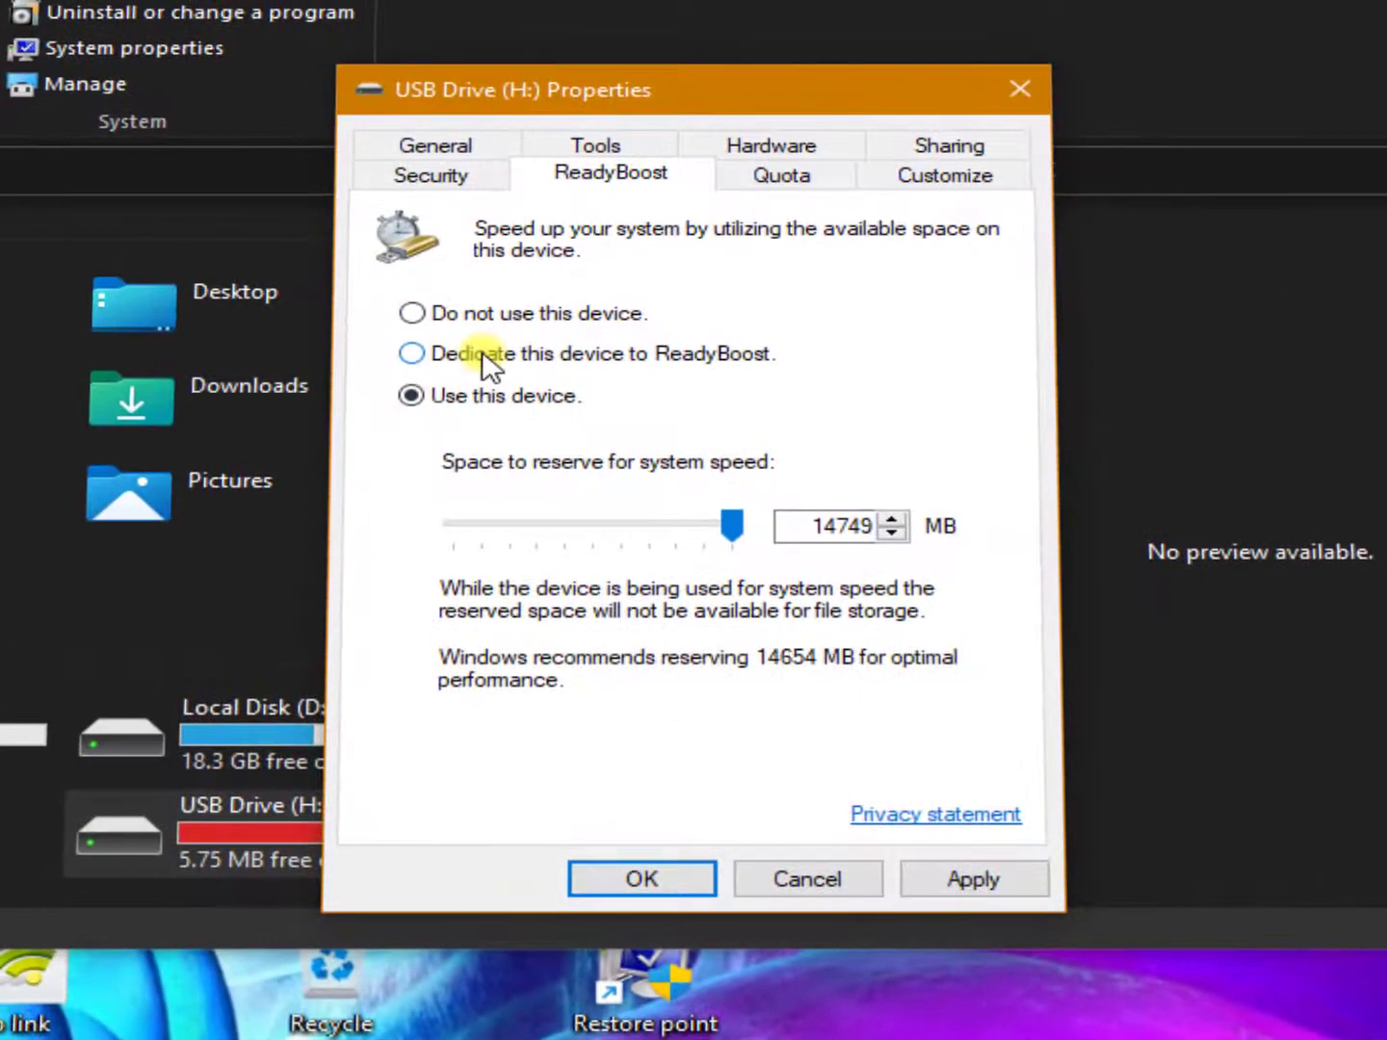
# Choose 'Dedicate this device to ReadyBoost' for the USB drive and save with OK
pyautogui.click(693, 358)
pyautogui.click(711, 401)
pyautogui.click(413, 354)
pyautogui.click(821, 876)
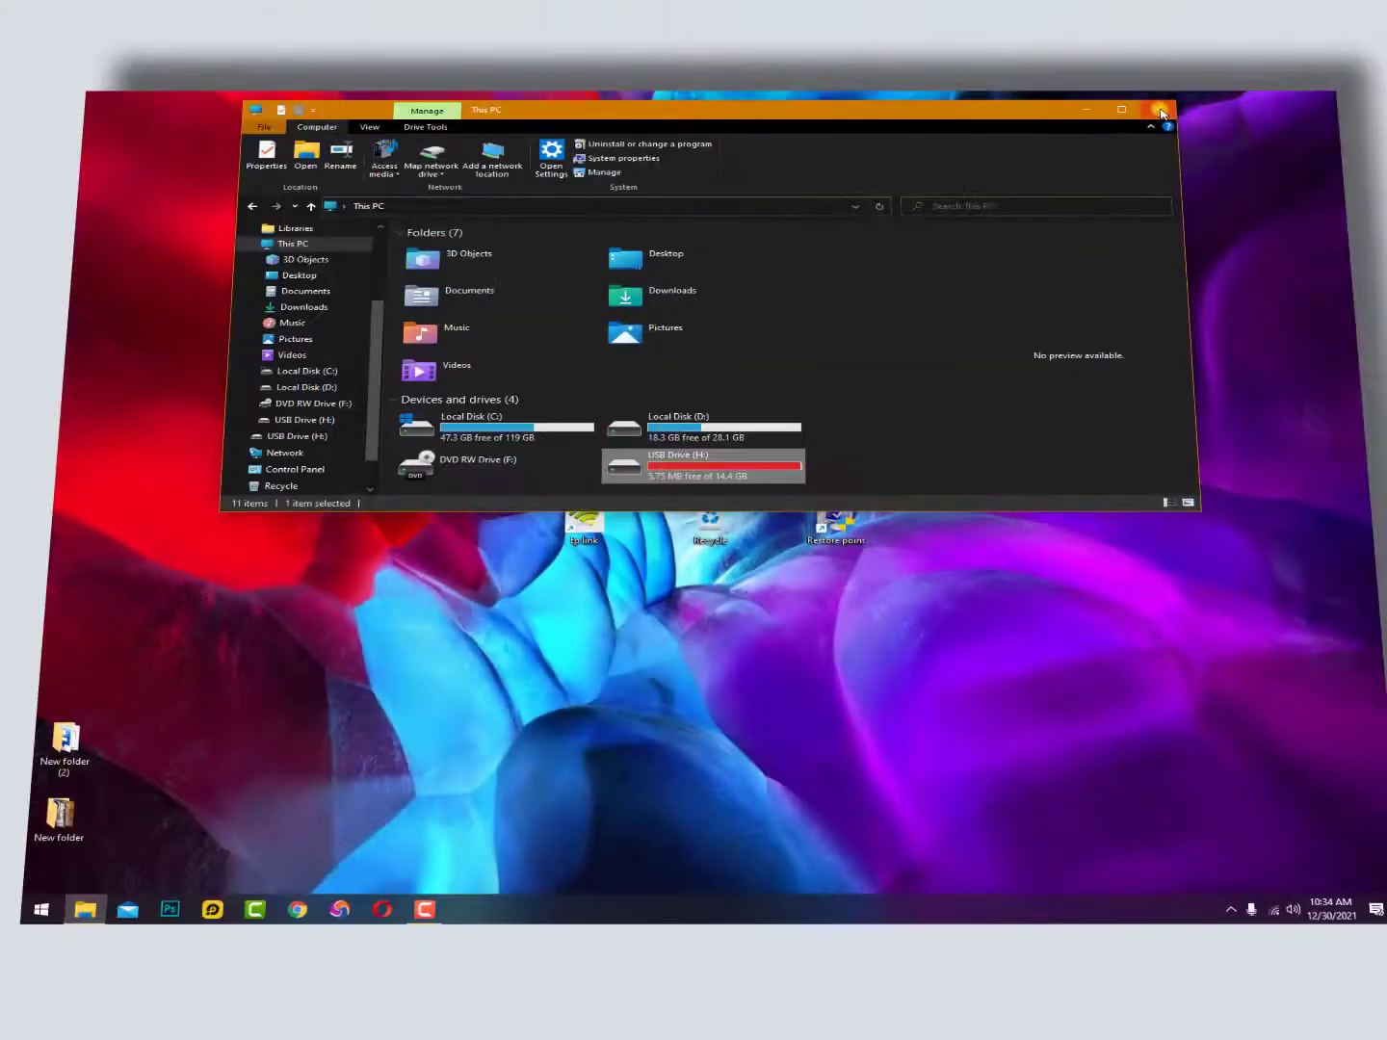
# Close File Explorer and launch Command Prompt as administrator from the Start menu
pyautogui.click(1165, 113)
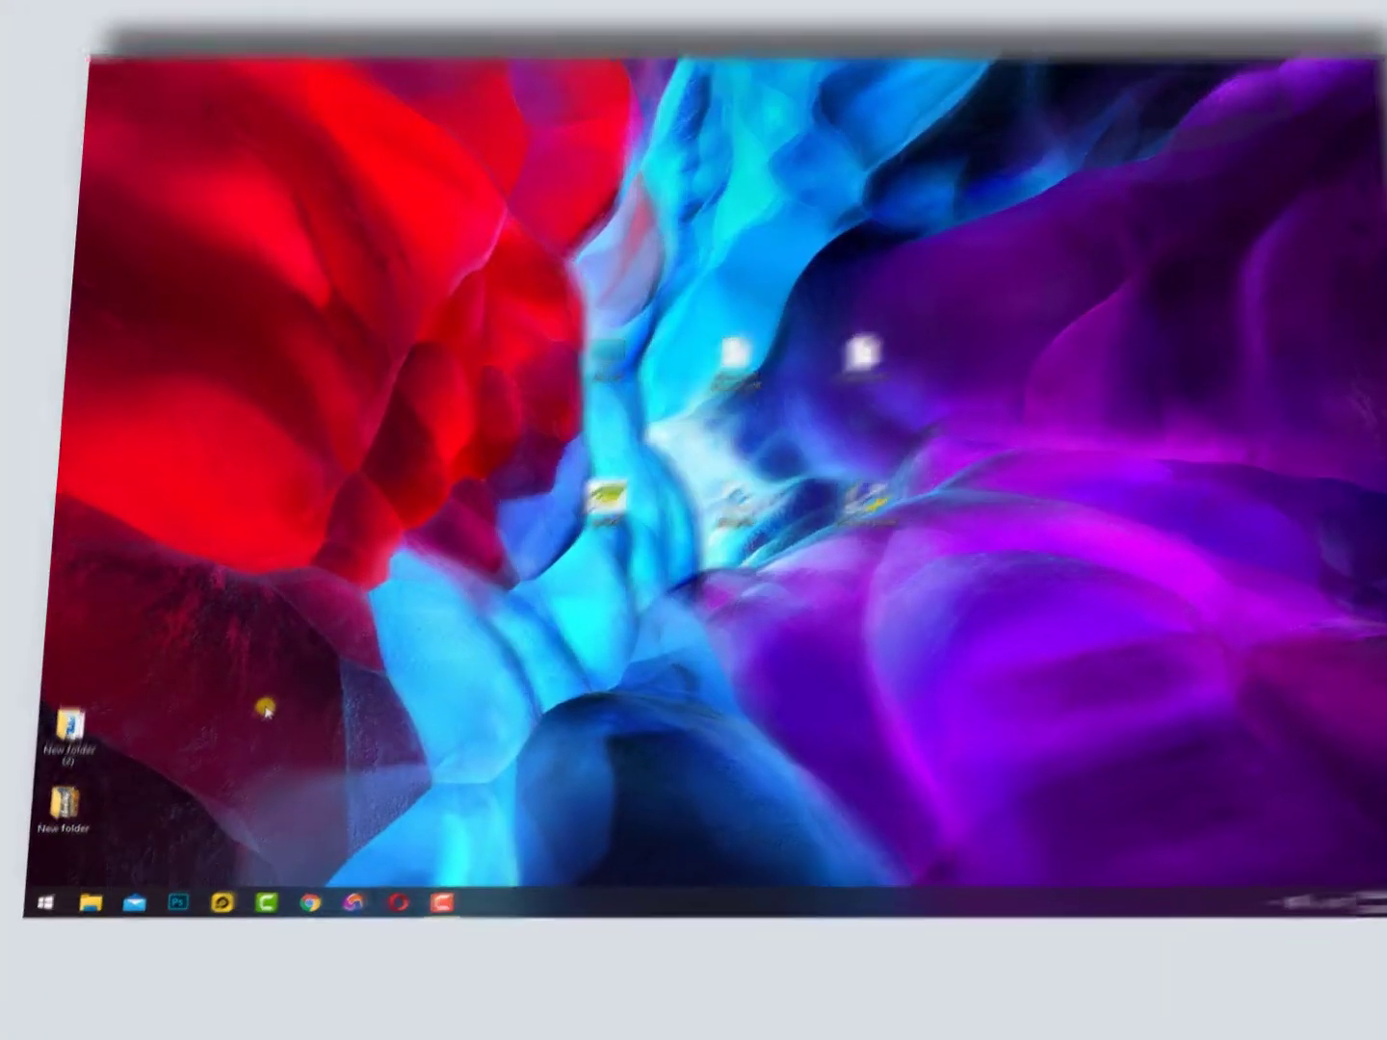
pyautogui.click(41, 909)
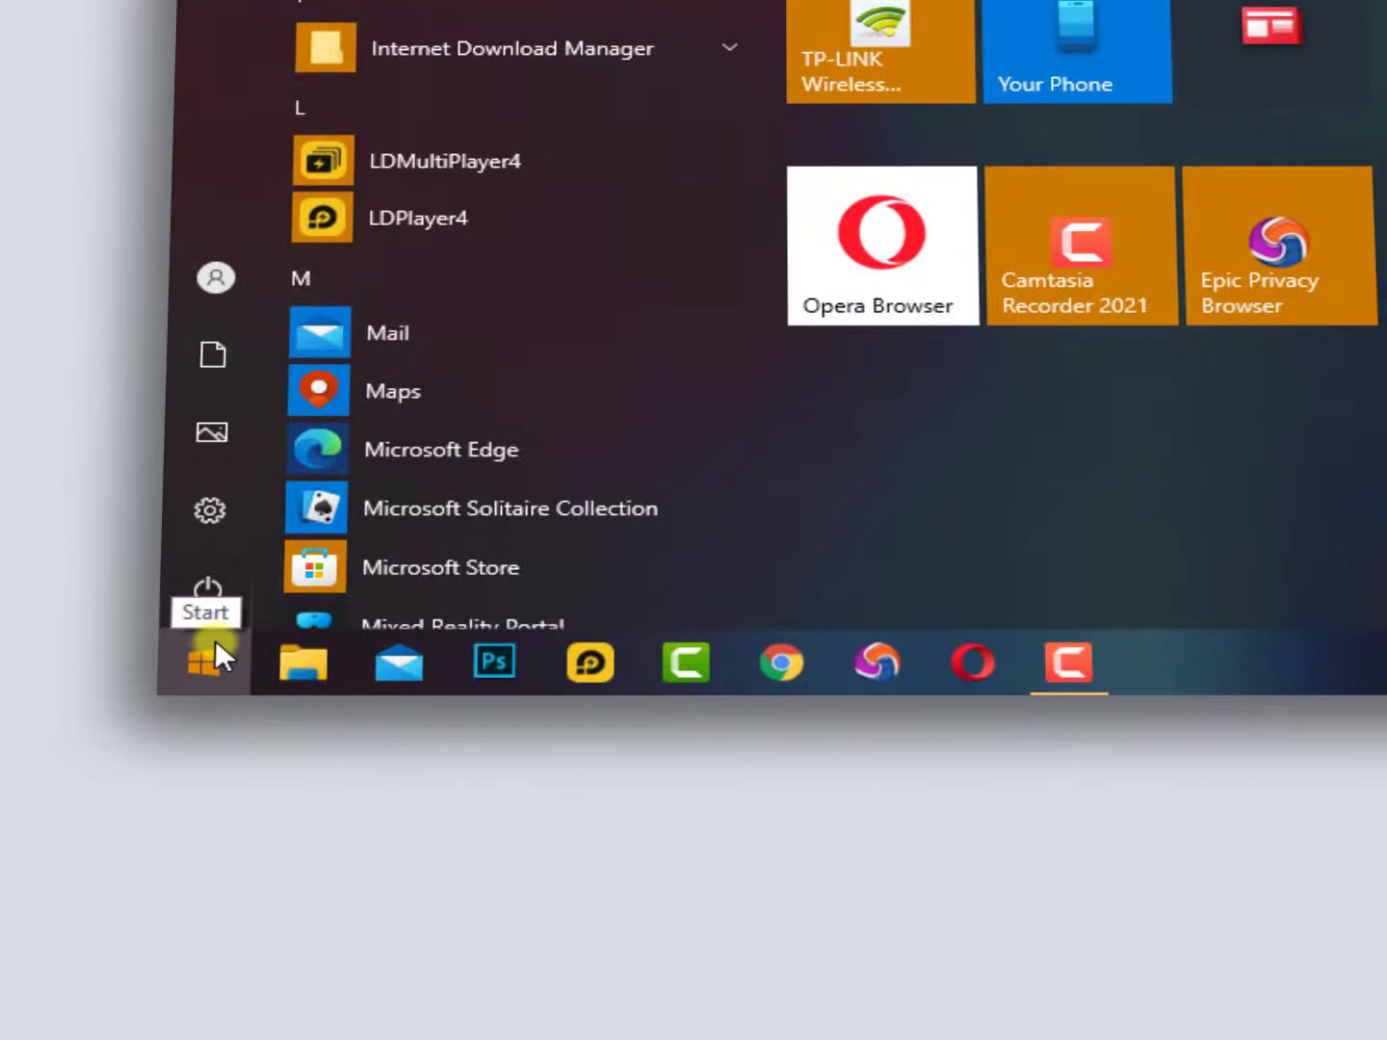
pyautogui.write('cmd')
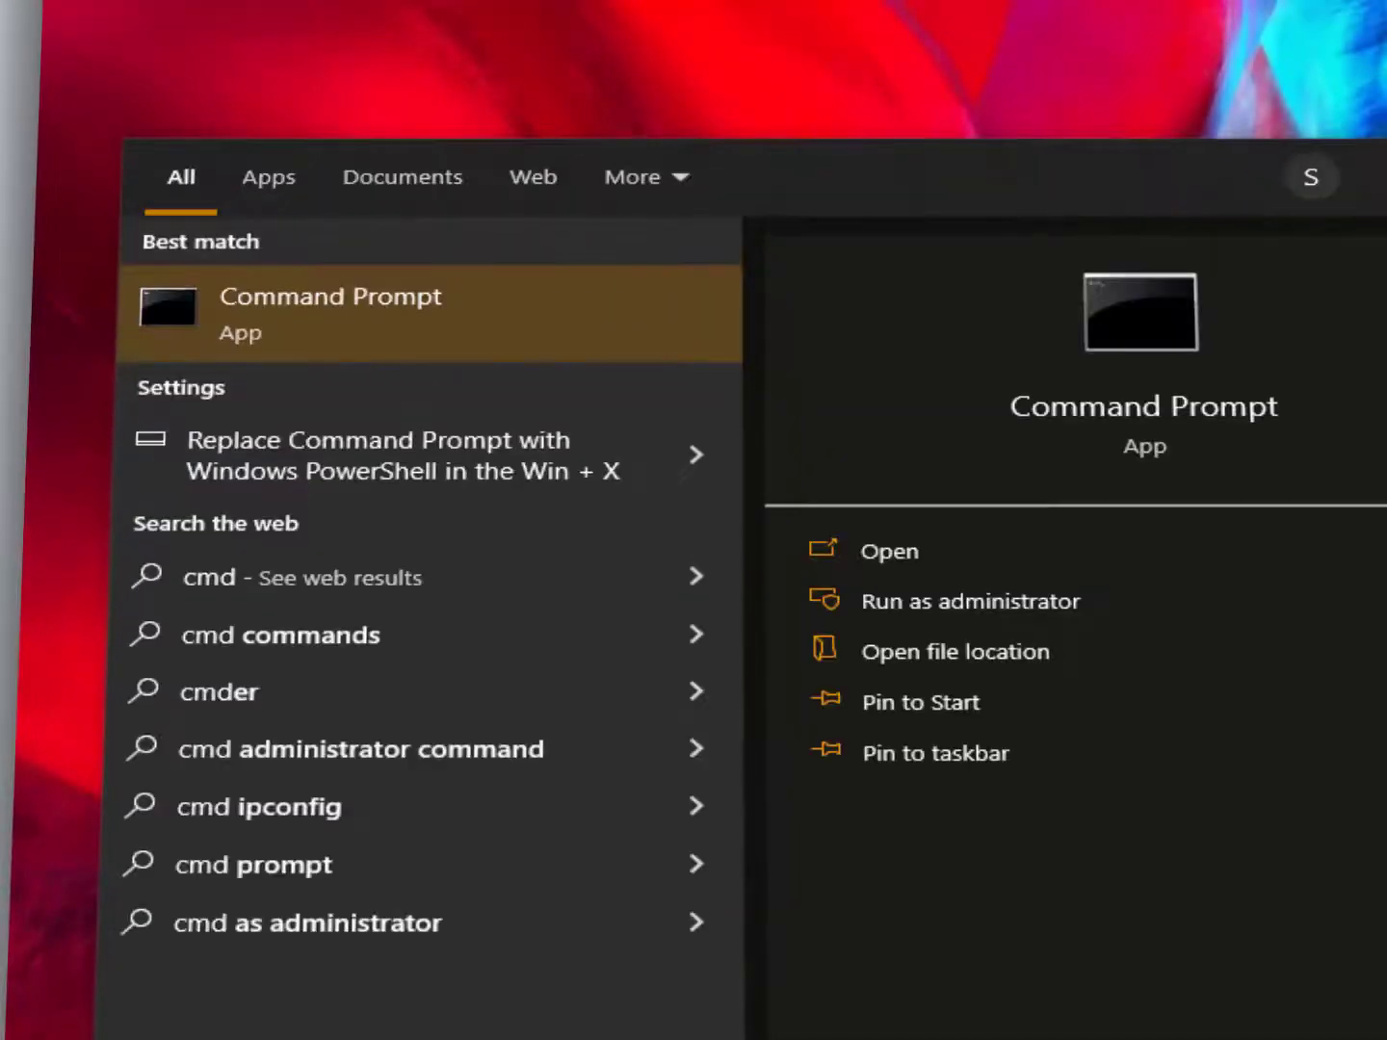
pyautogui.rightClick(428, 316)
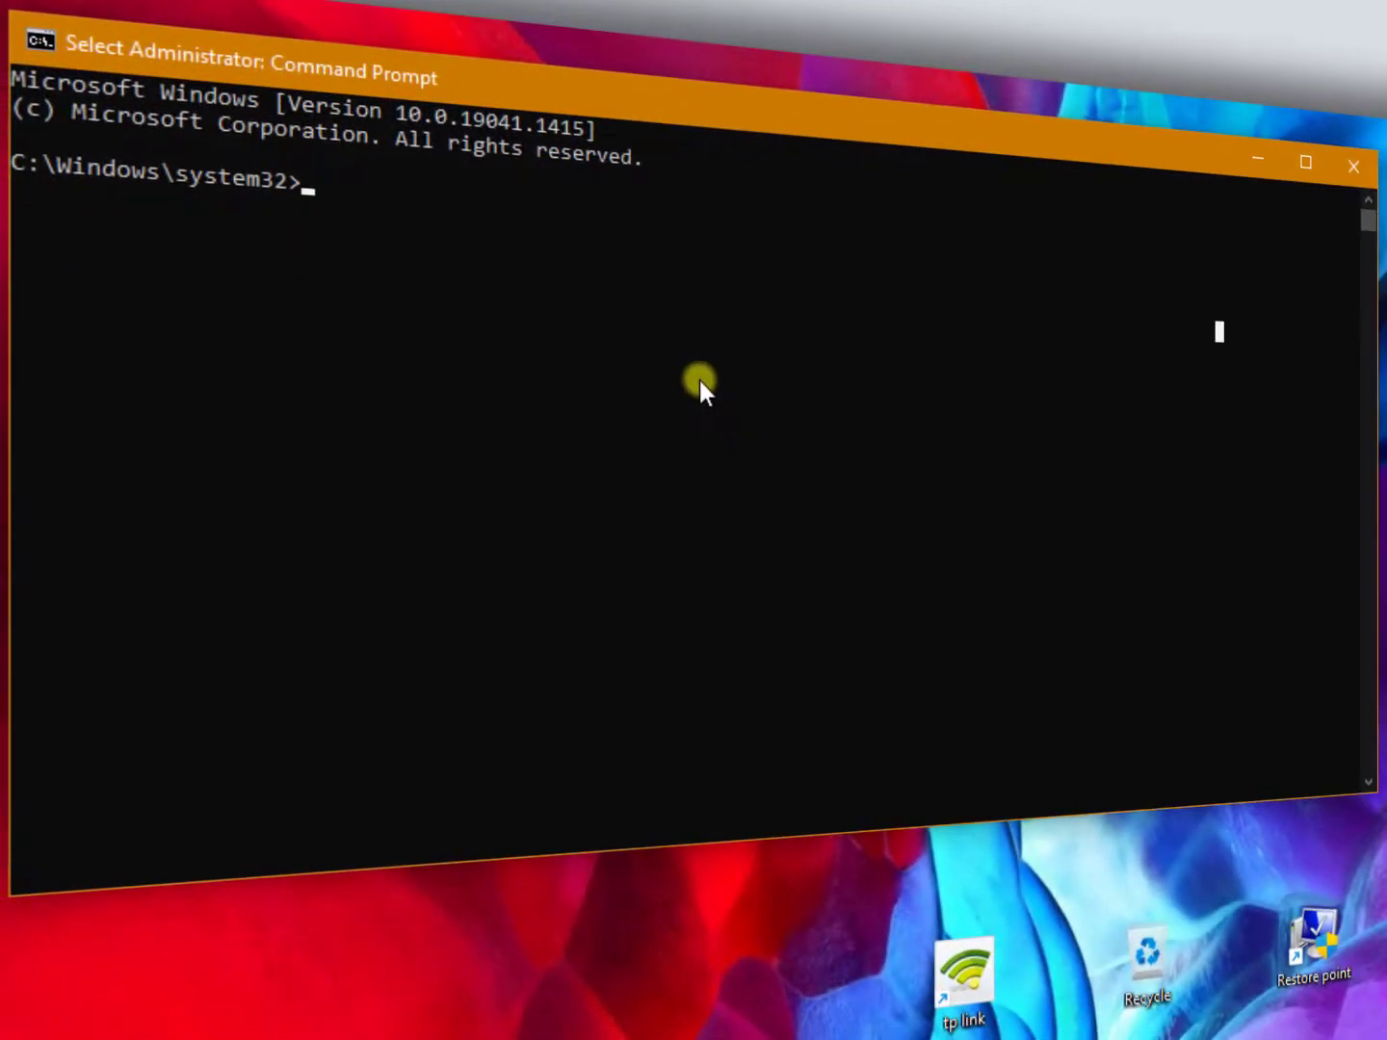
pyautogui.write('sf')
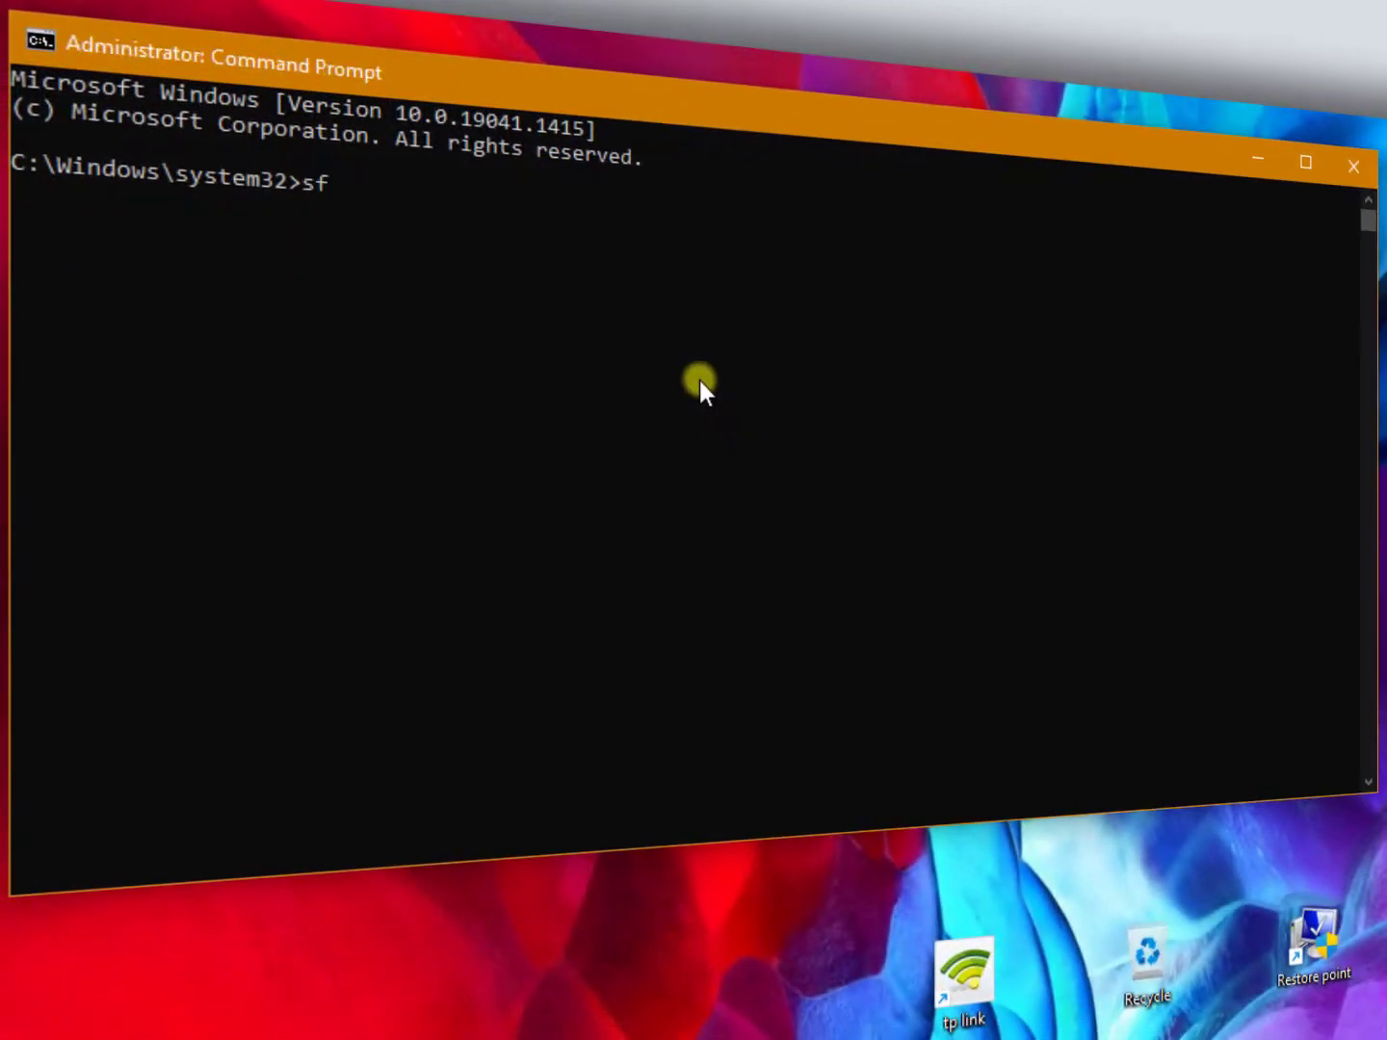
pyautogui.write('c /')
pyautogui.write('scan')
pyautogui.write('now')
# Run the sfc /scannow system file check in the admin prompt
pyautogui.press('Return')
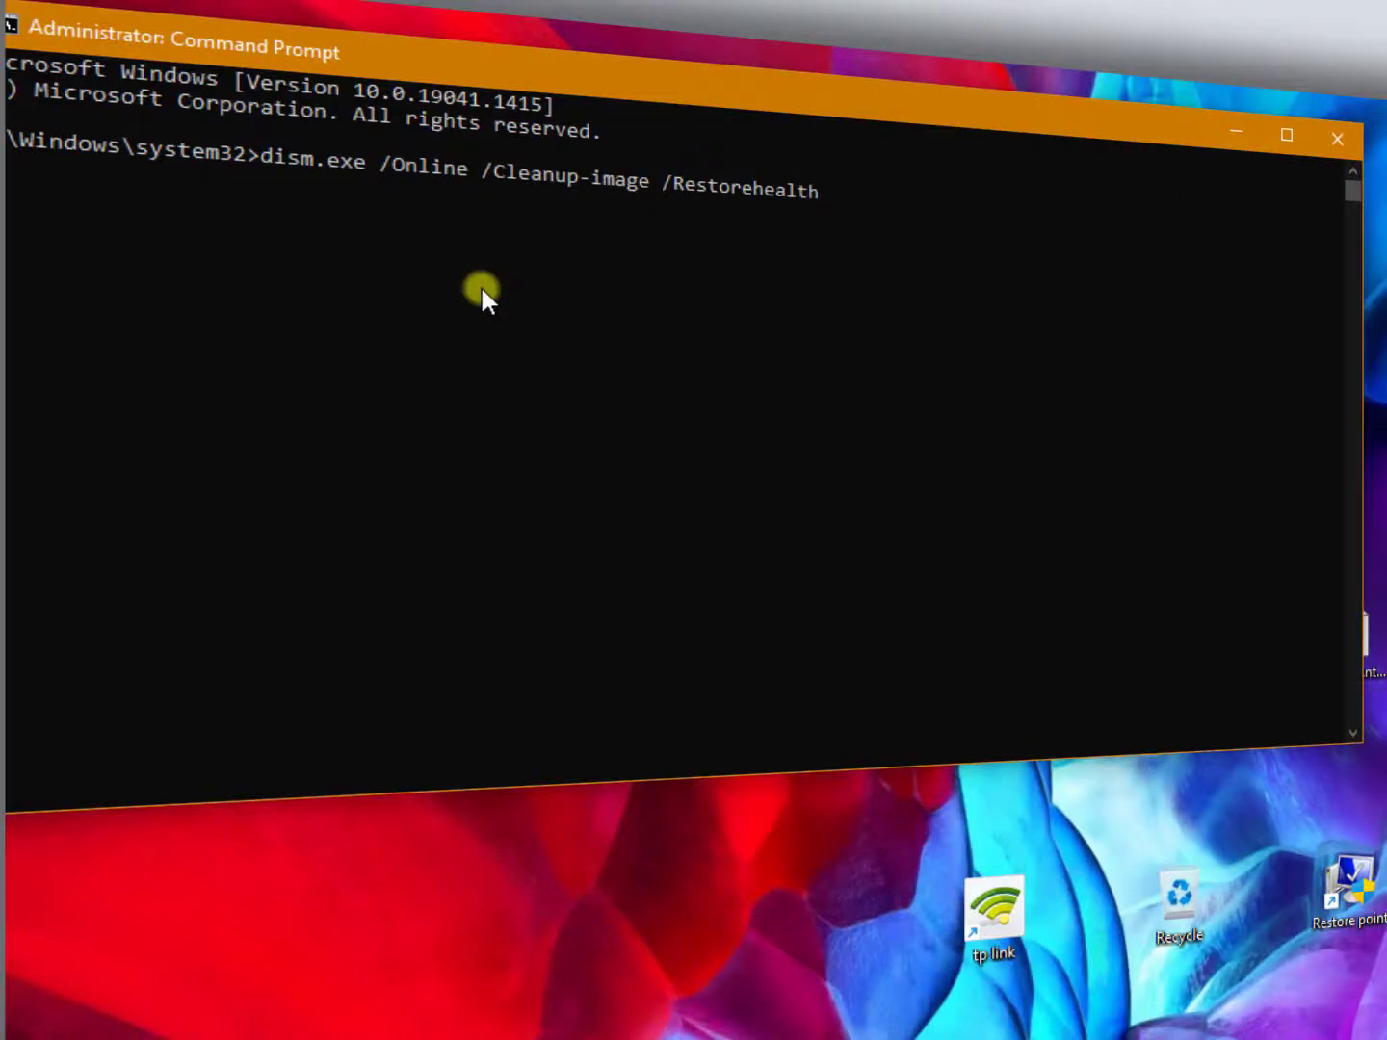
# Run dism.exe /Online /Cleanup-image /Restorehealth, then close the Command Prompt window
pyautogui.press('Return')
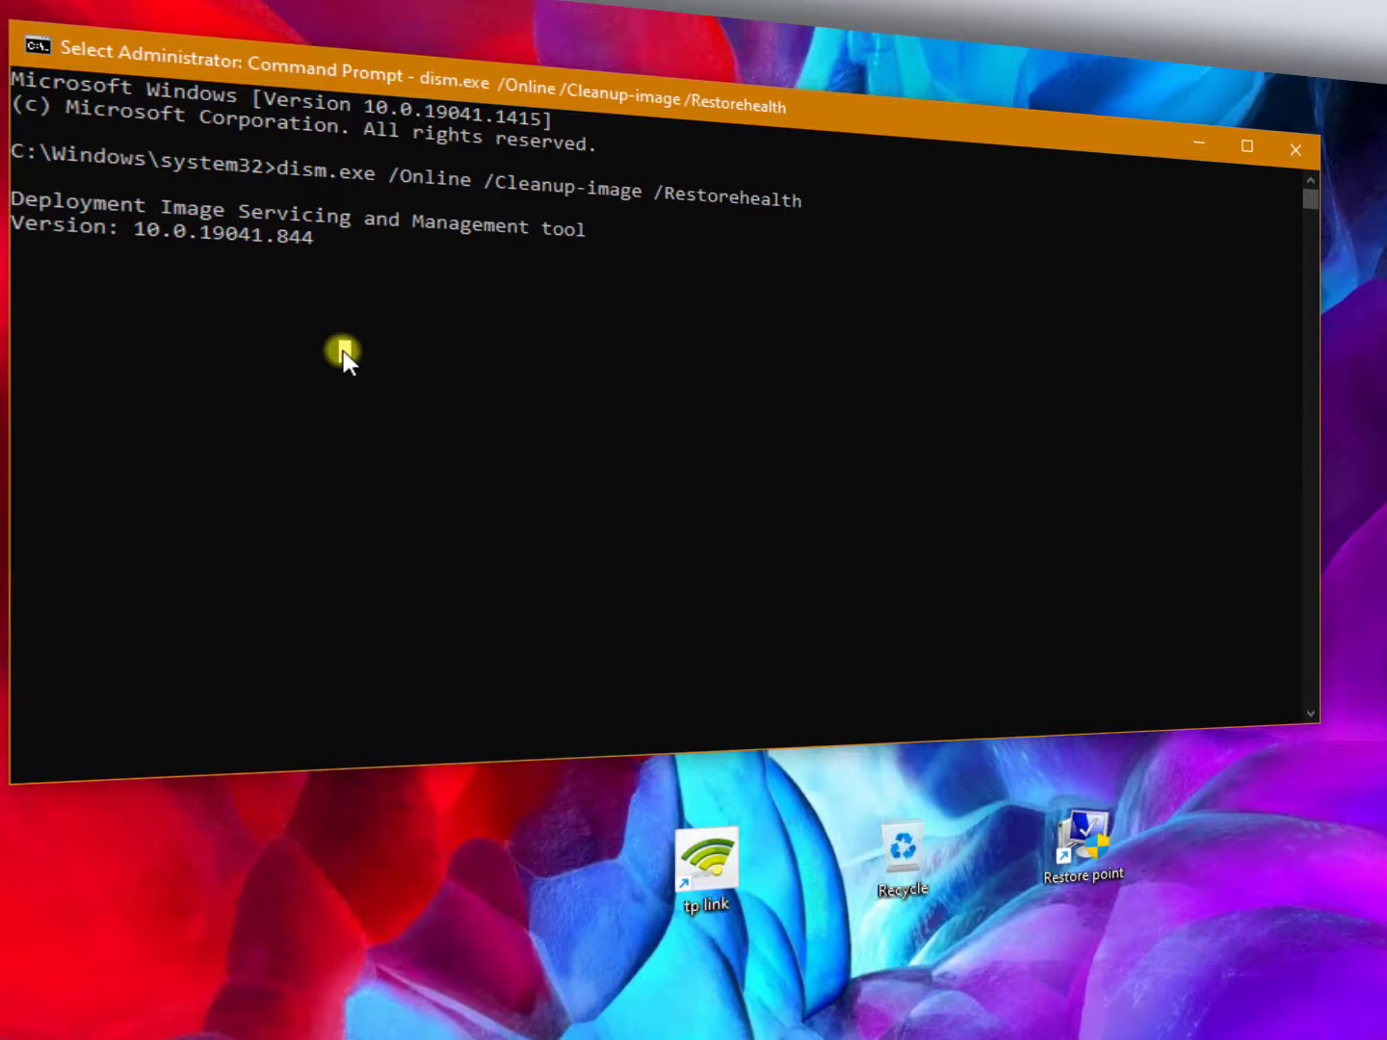
pyautogui.click(662, 441)
pyautogui.click(1284, 150)
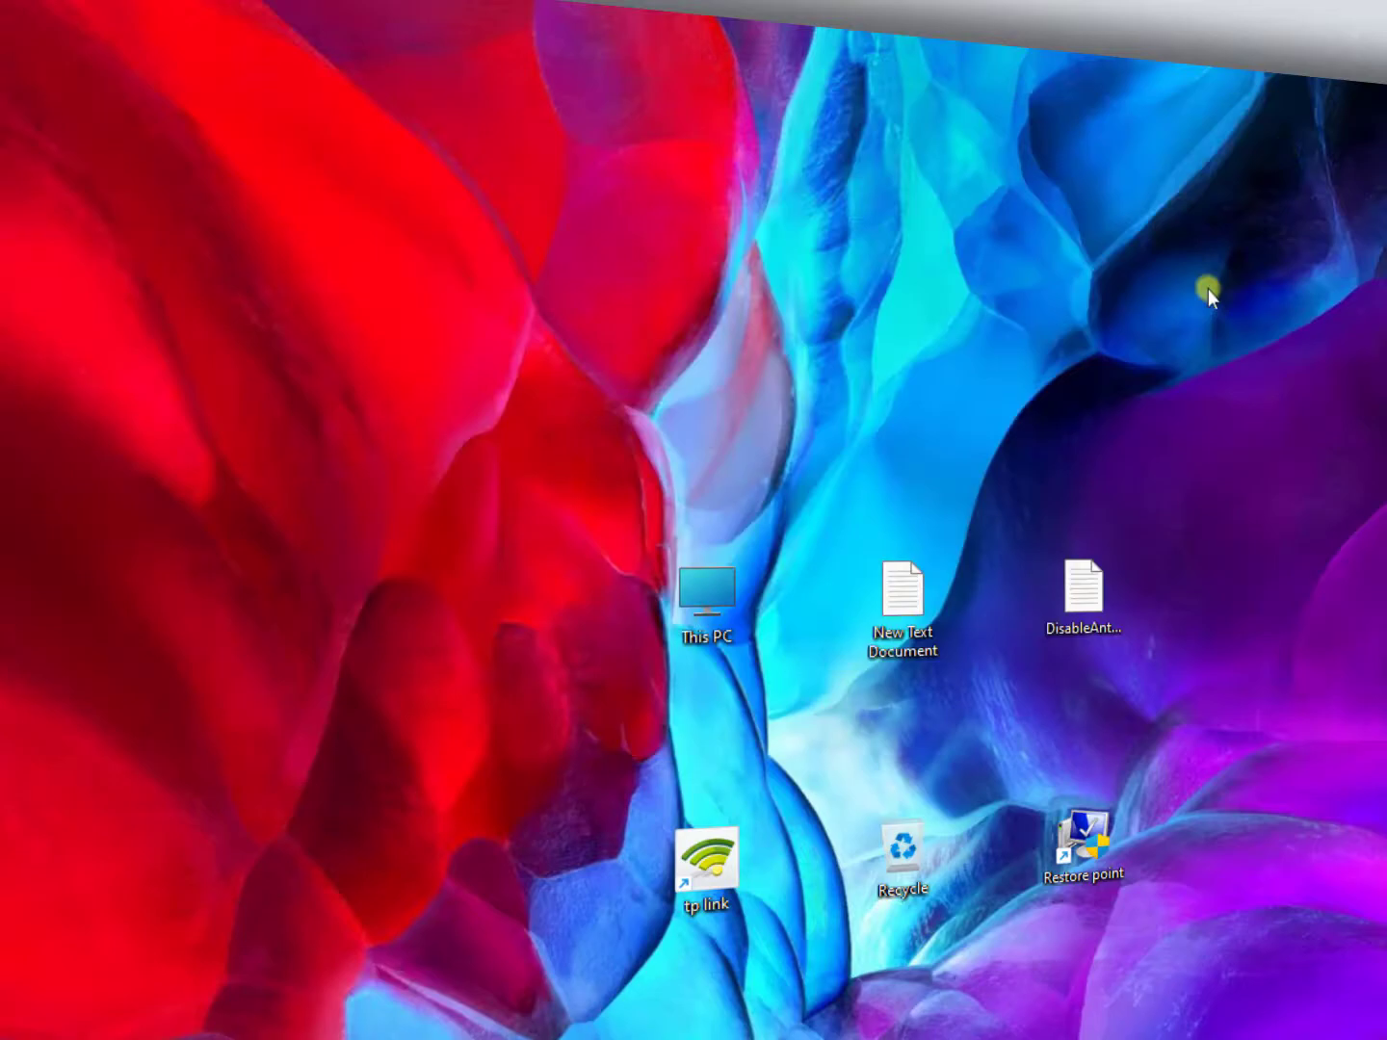